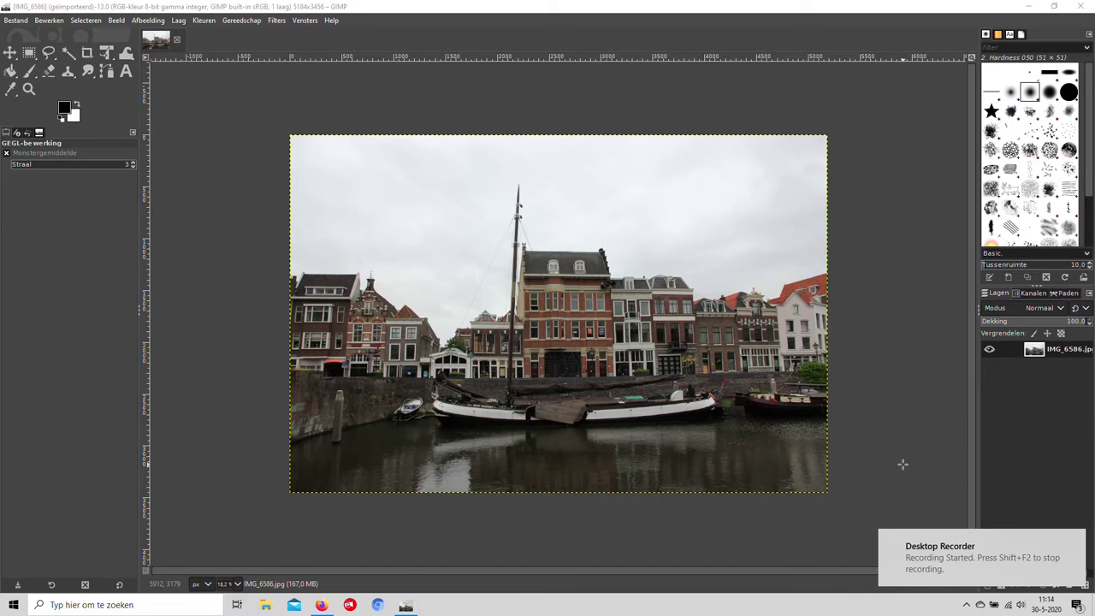
# Step: Launch Sharpener Pro 3 on the canal photo through Filters > ShellOut
pyautogui.click(277, 21)
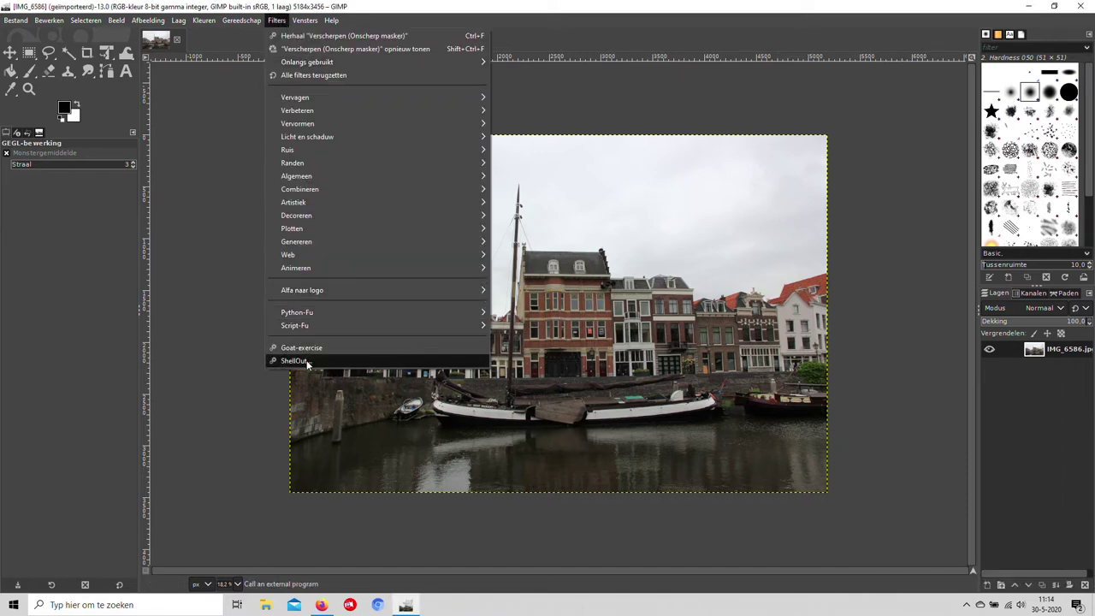
pyautogui.click(307, 363)
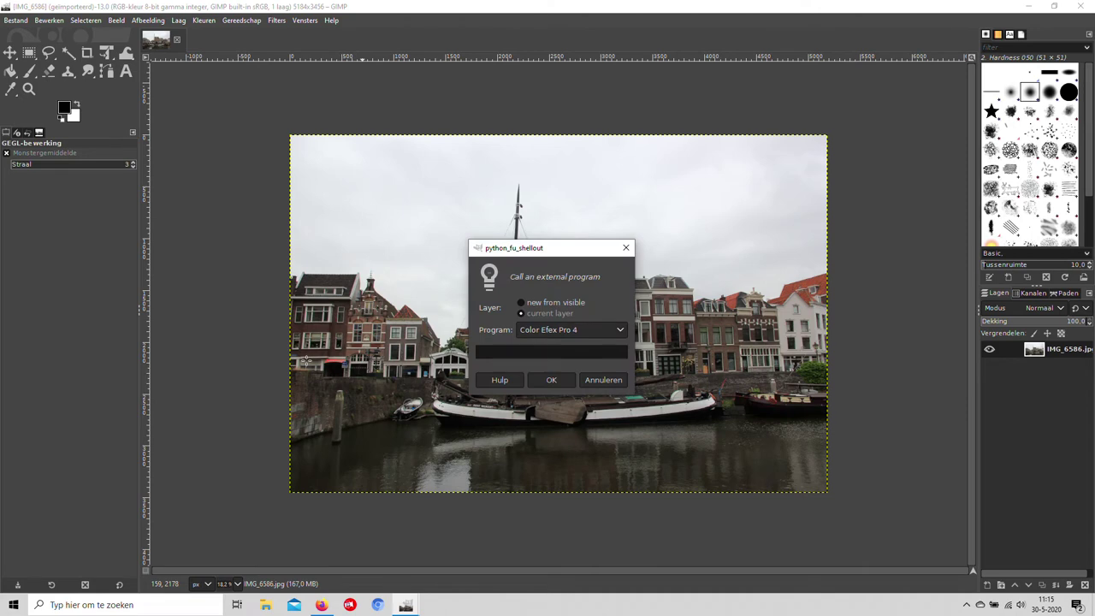
pyautogui.click(564, 331)
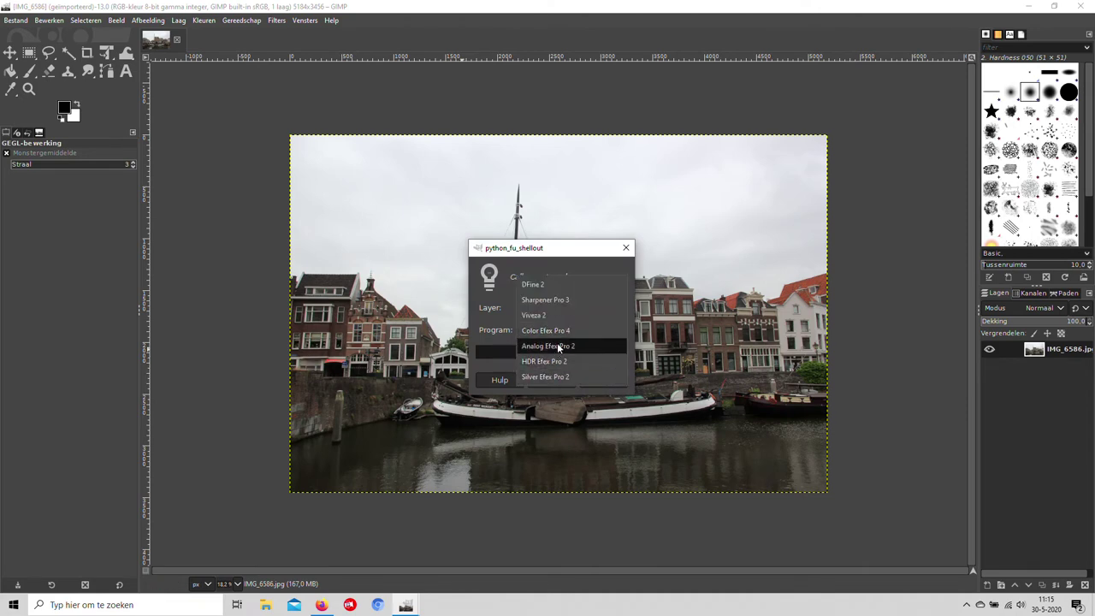
pyautogui.click(561, 301)
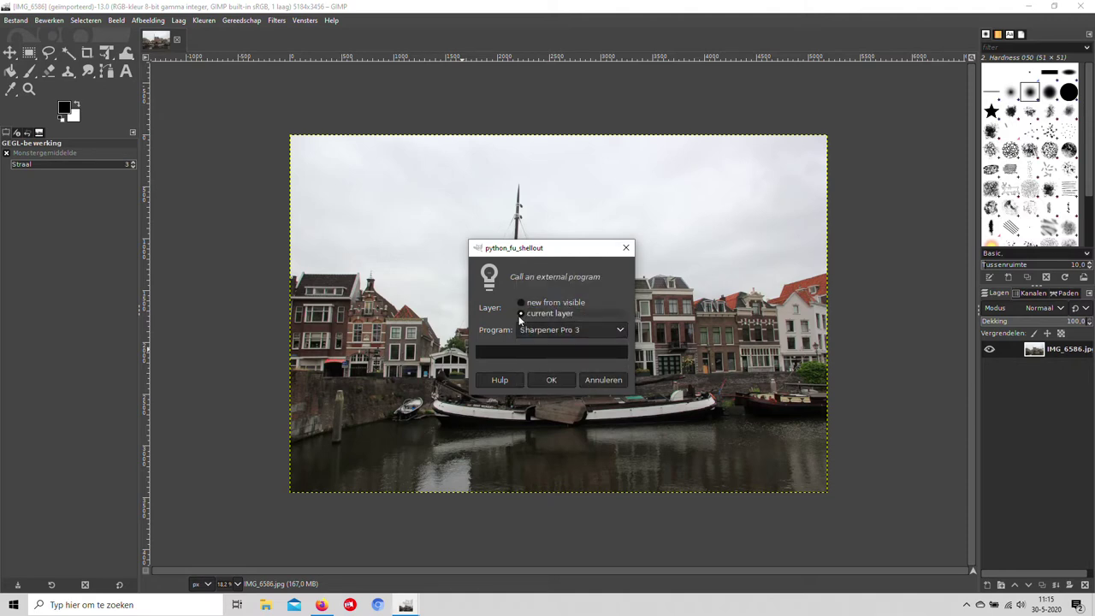
pyautogui.click(549, 379)
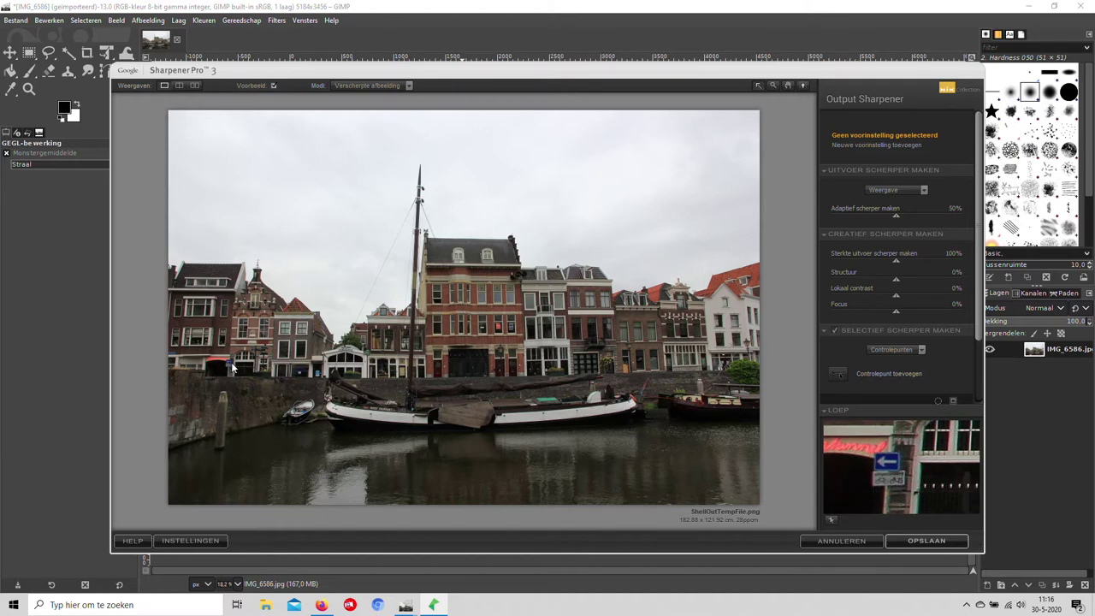
# Step: Keep the Output Sharpener defaults (adaptive 50%, strength 100%) and send the result to GIMP
pyautogui.click(912, 546)
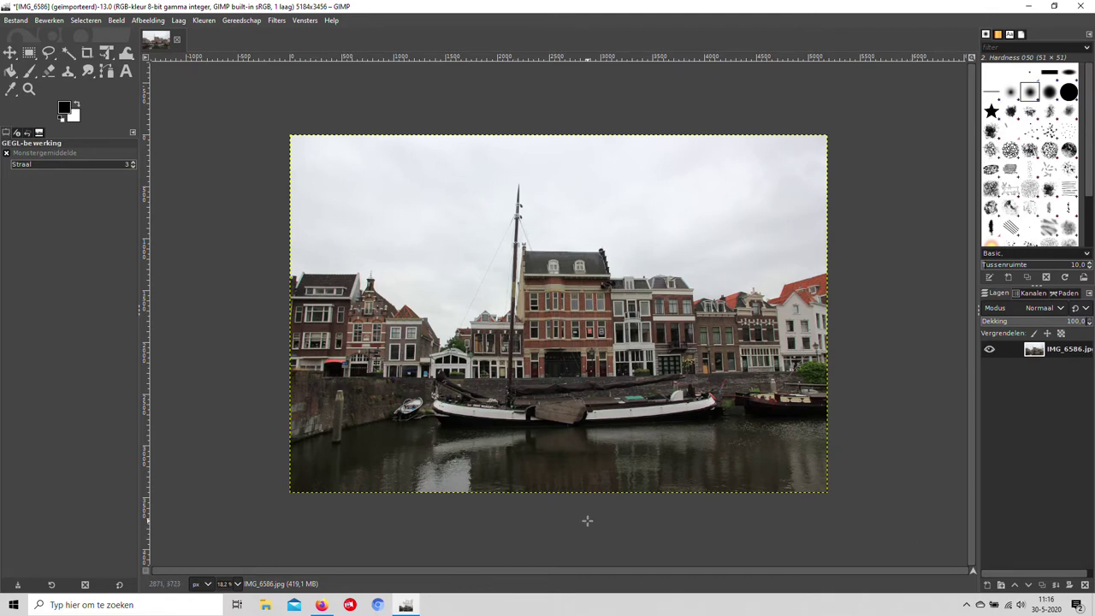
# Step: Open Lens Distortion, test Main at -11.23, 8.33 and 14.13, then reset everything to 0.00
pyautogui.click(278, 22)
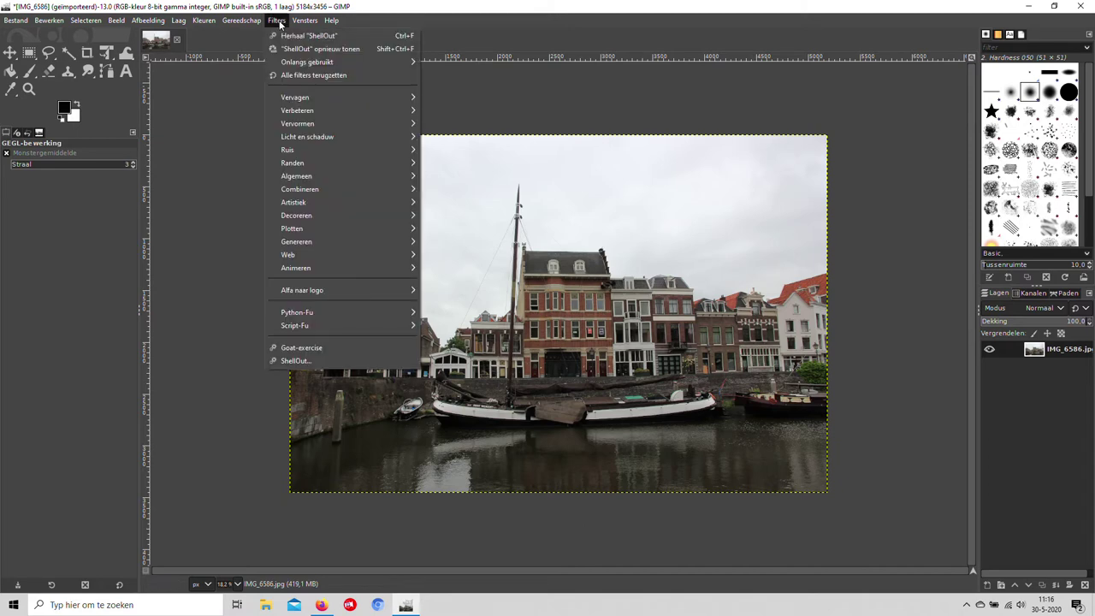
pyautogui.moveTo(277, 20)
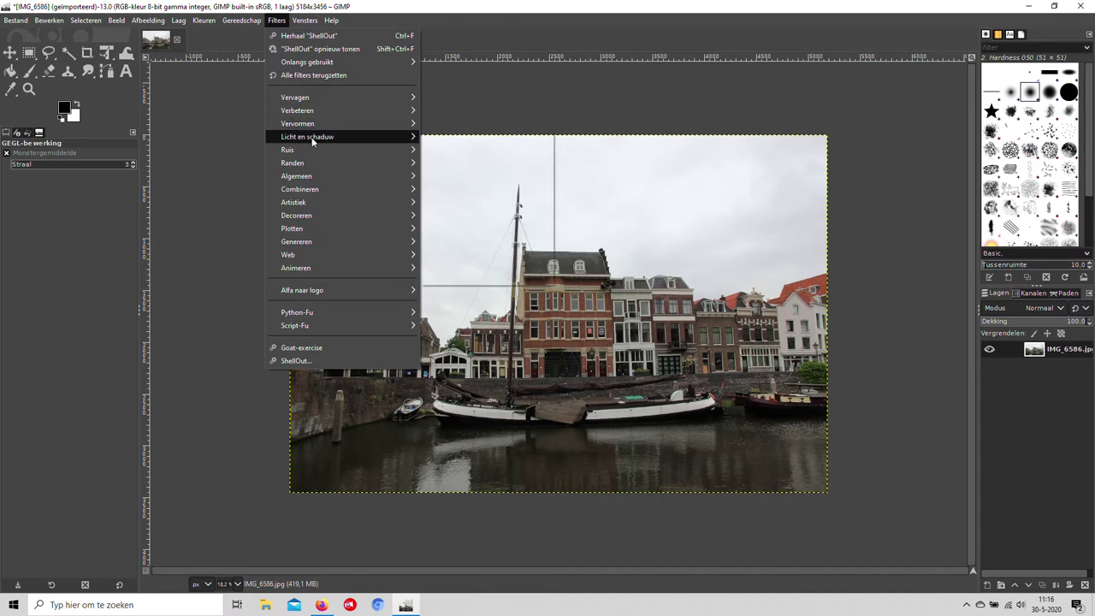
pyautogui.moveTo(297, 124)
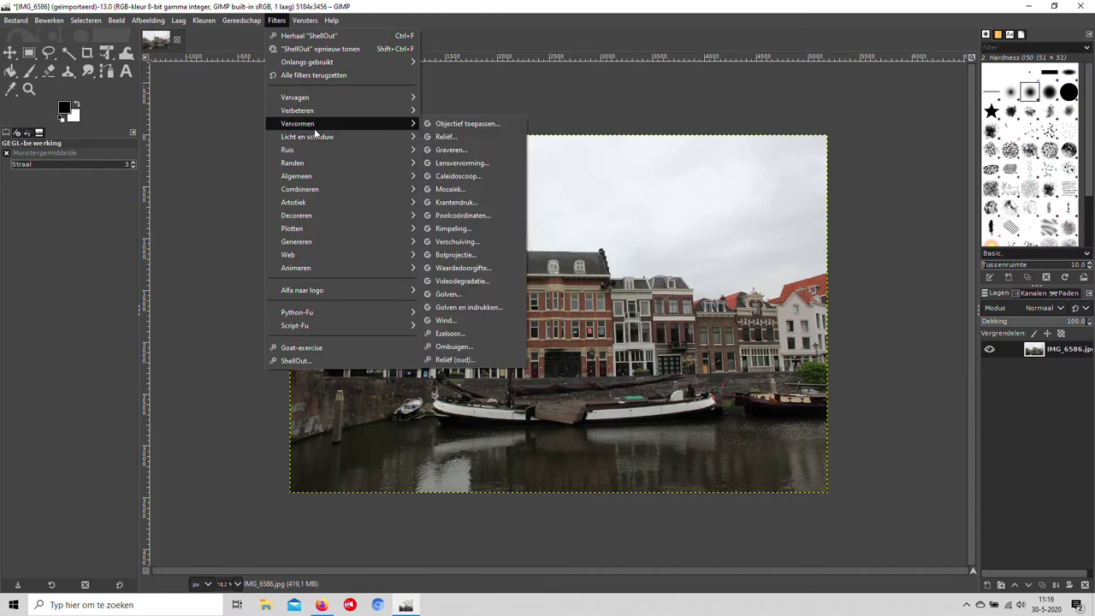
pyautogui.click(459, 163)
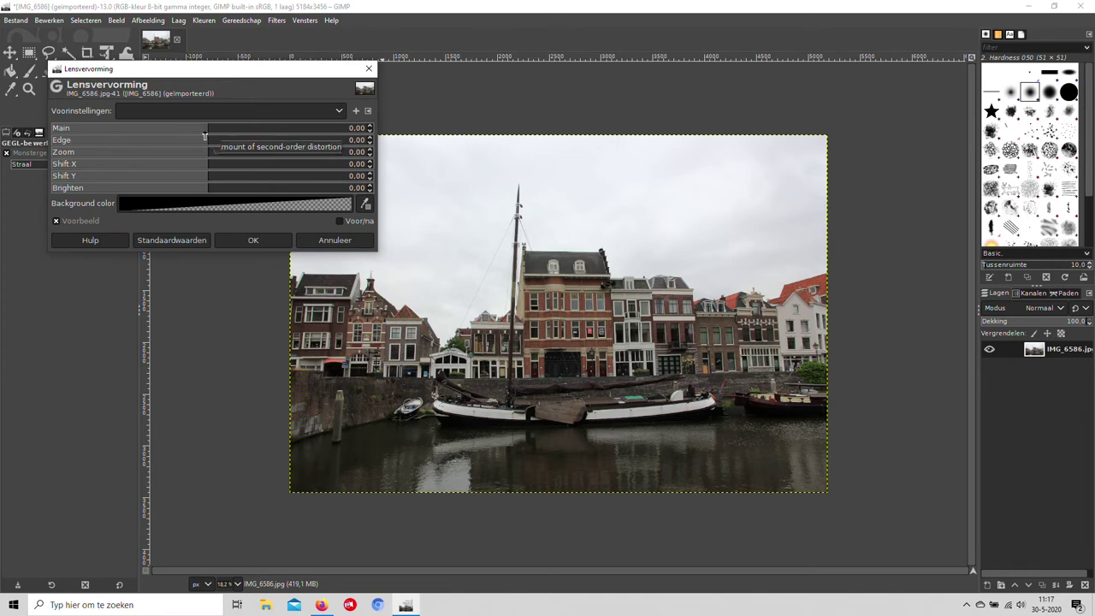
pyautogui.moveTo(208, 132); pyautogui.dragTo(191, 133)
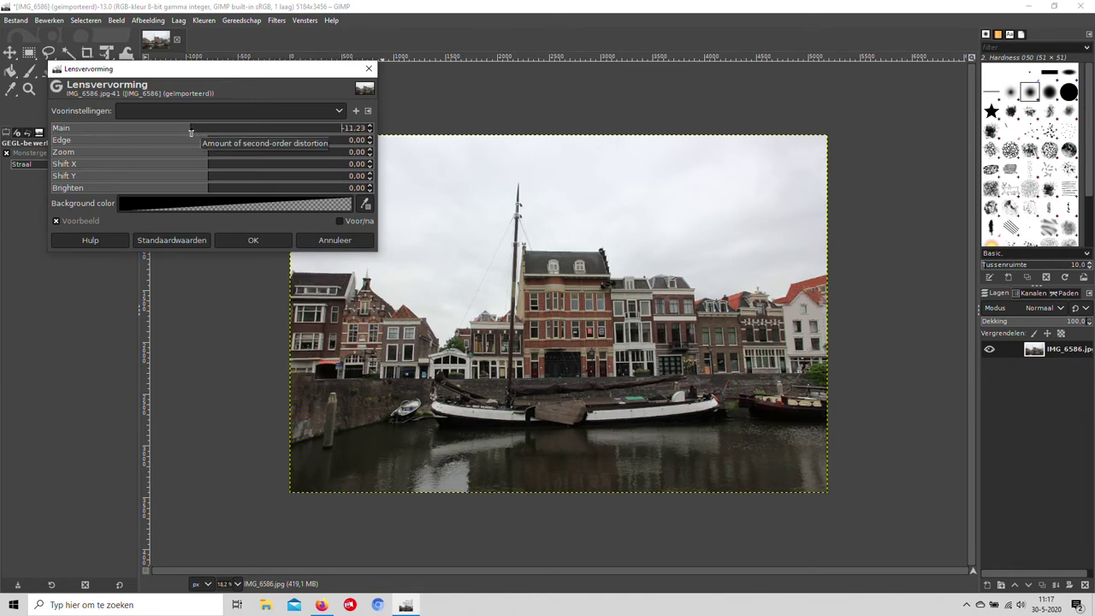
pyautogui.moveTo(191, 133); pyautogui.dragTo(222, 133)
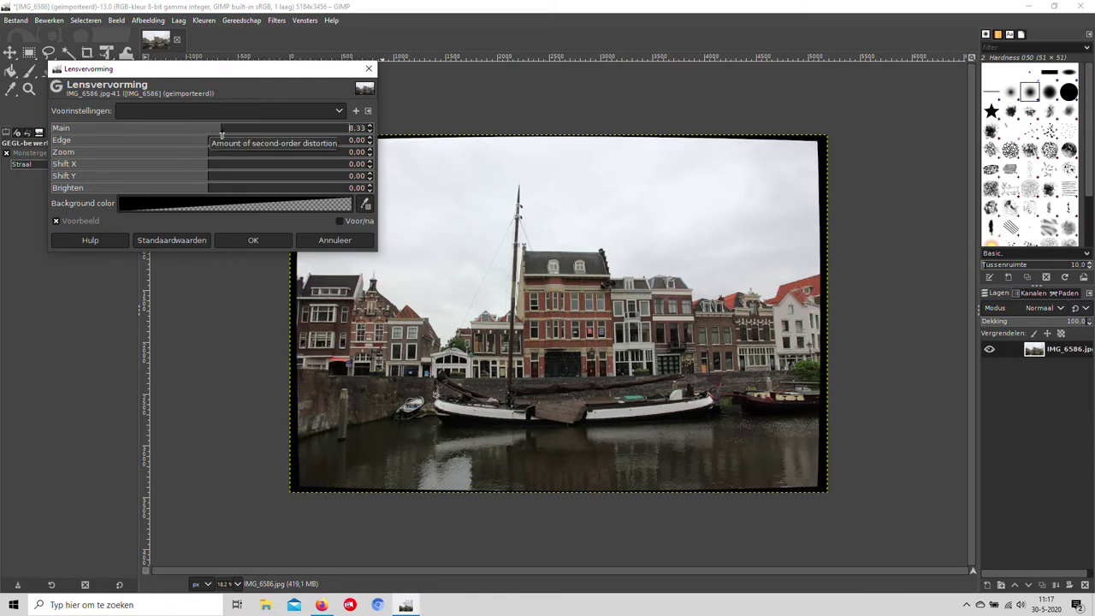
pyautogui.moveTo(222, 135); pyautogui.dragTo(231, 135)
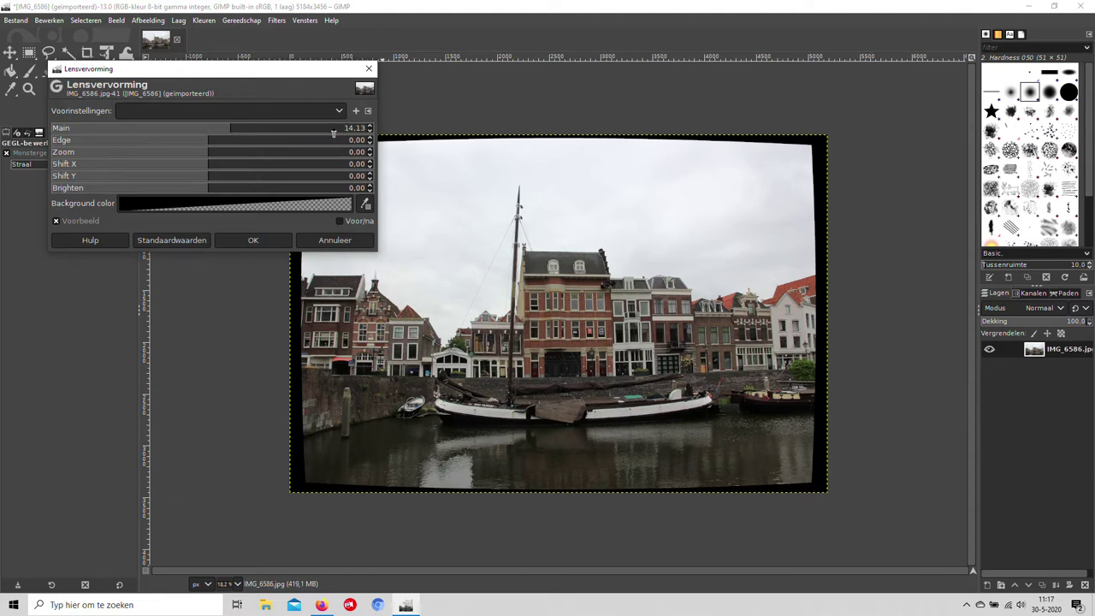
pyautogui.click(199, 240)
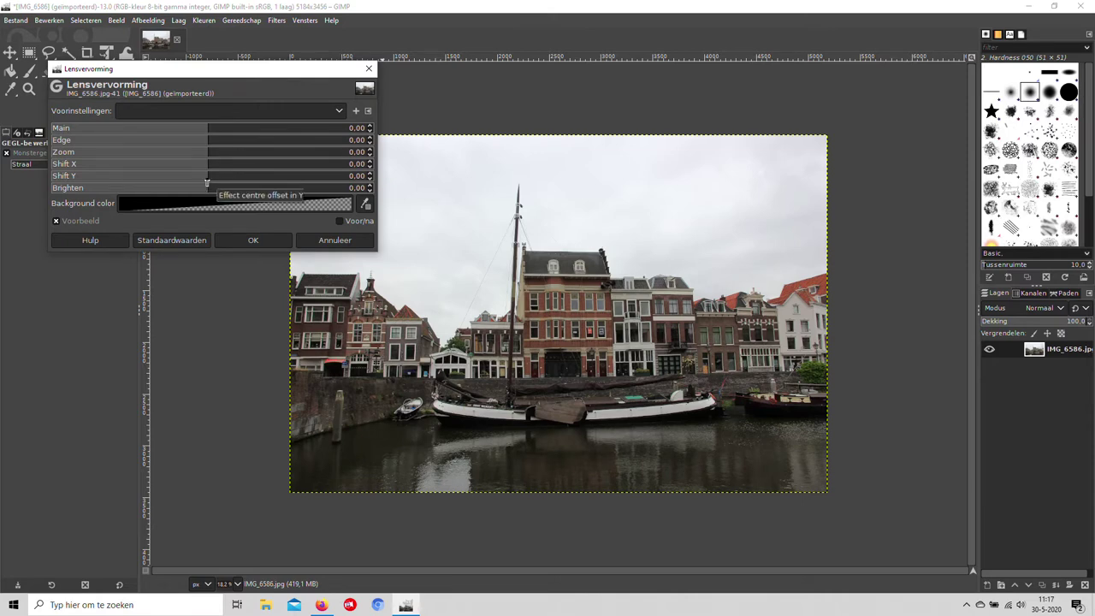
# Step: Test Shift Y between -19.57 and 8.70 and Edge values from -16.67 to 9.42
pyautogui.click(223, 181)
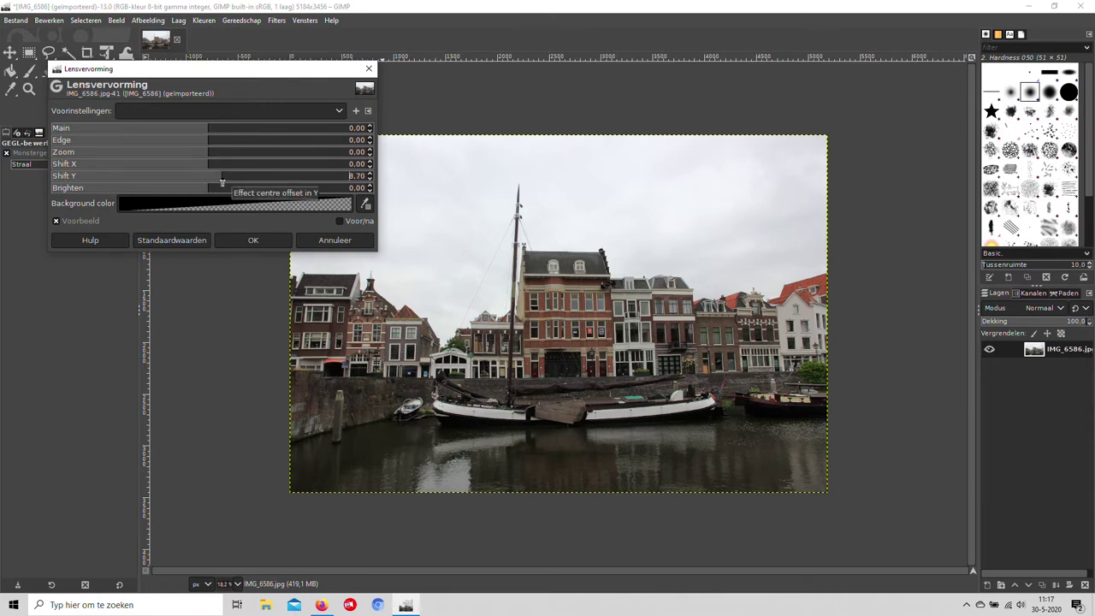
pyautogui.moveTo(222, 181); pyautogui.dragTo(178, 181)
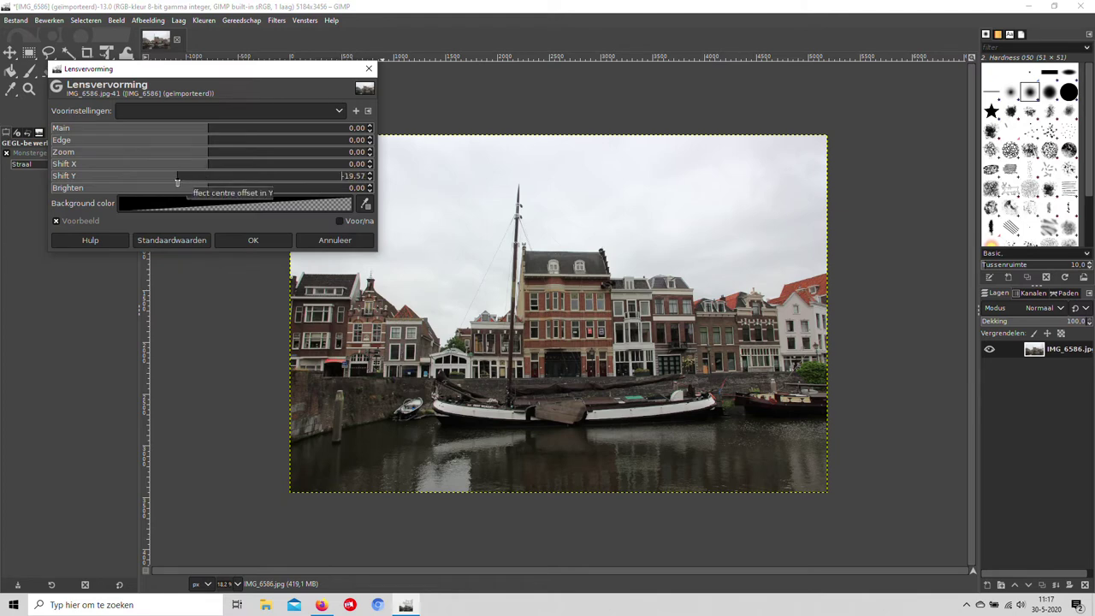
pyautogui.moveTo(177, 181); pyautogui.dragTo(208, 184)
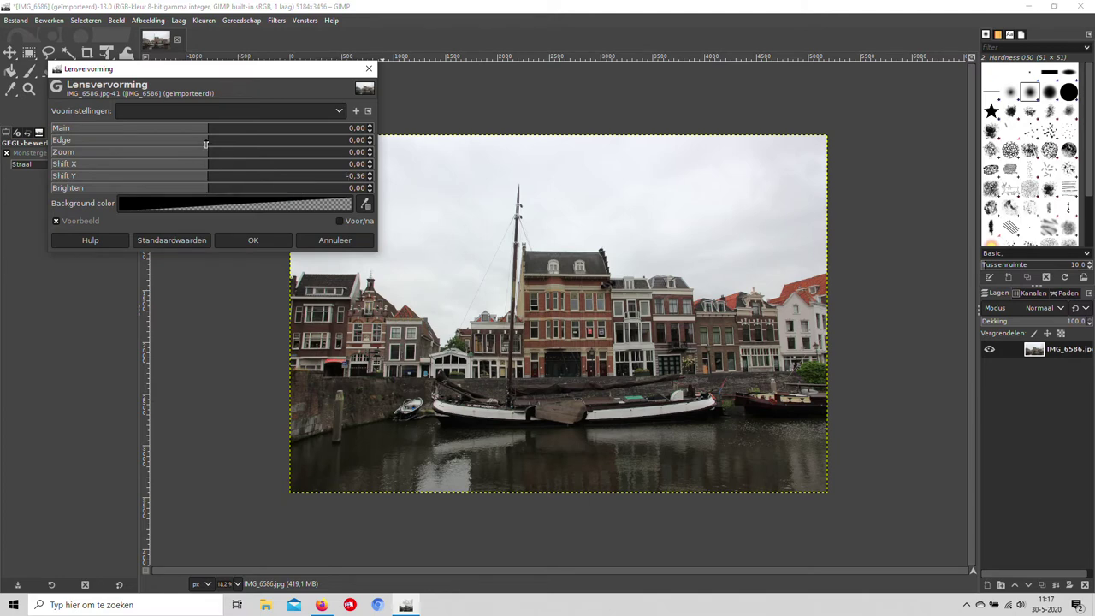
pyautogui.moveTo(207, 141); pyautogui.dragTo(222, 147)
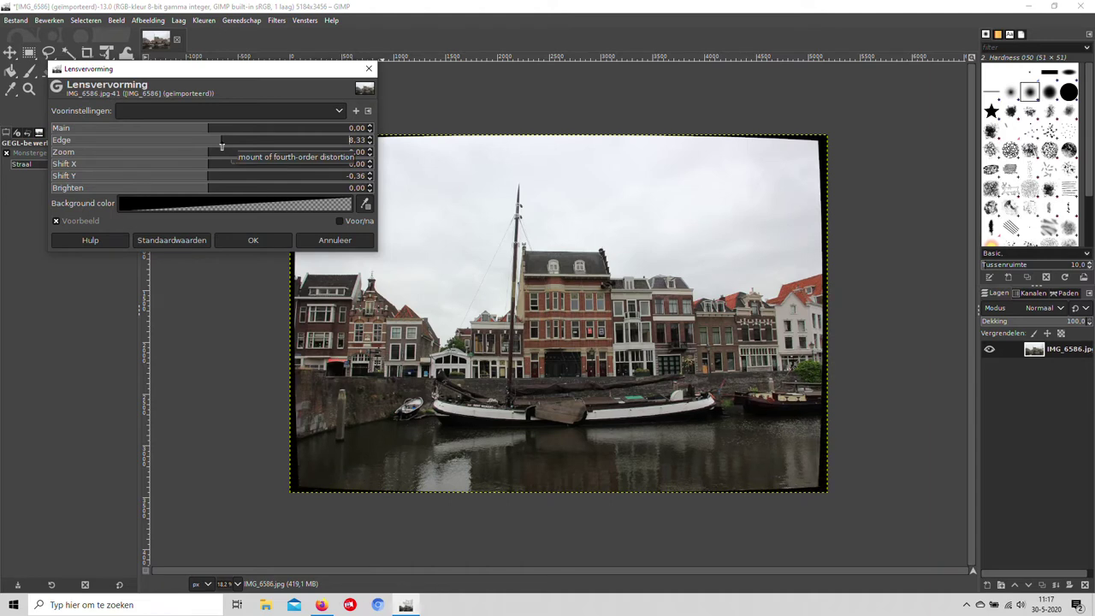
pyautogui.moveTo(221, 147); pyautogui.dragTo(197, 149)
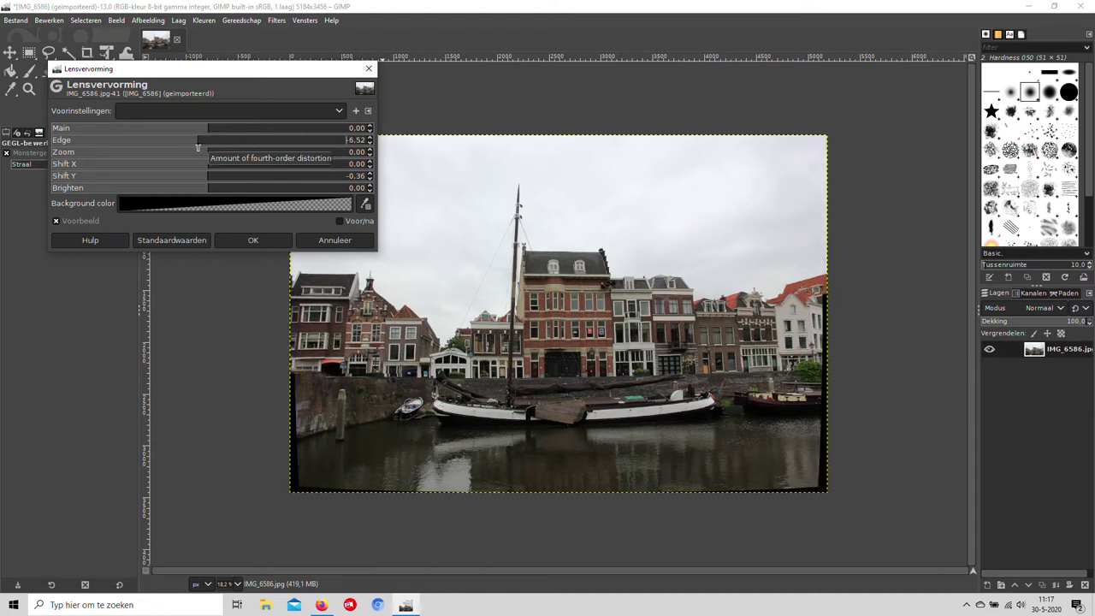
pyautogui.moveTo(197, 147); pyautogui.dragTo(182, 147)
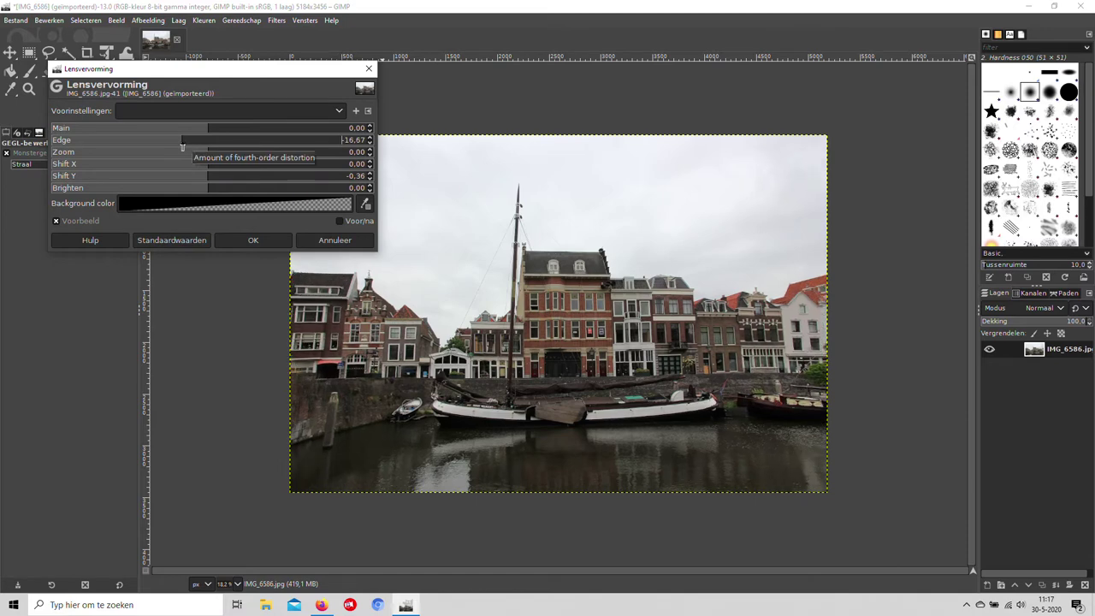
pyautogui.moveTo(182, 147); pyautogui.dragTo(212, 147)
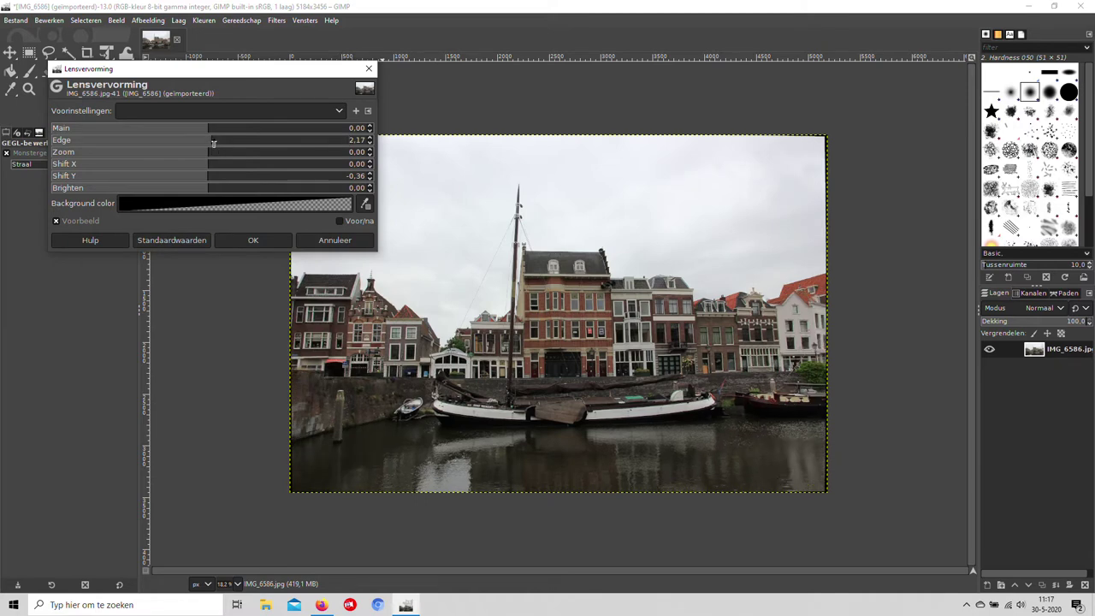
pyautogui.moveTo(213, 142); pyautogui.dragTo(223, 143)
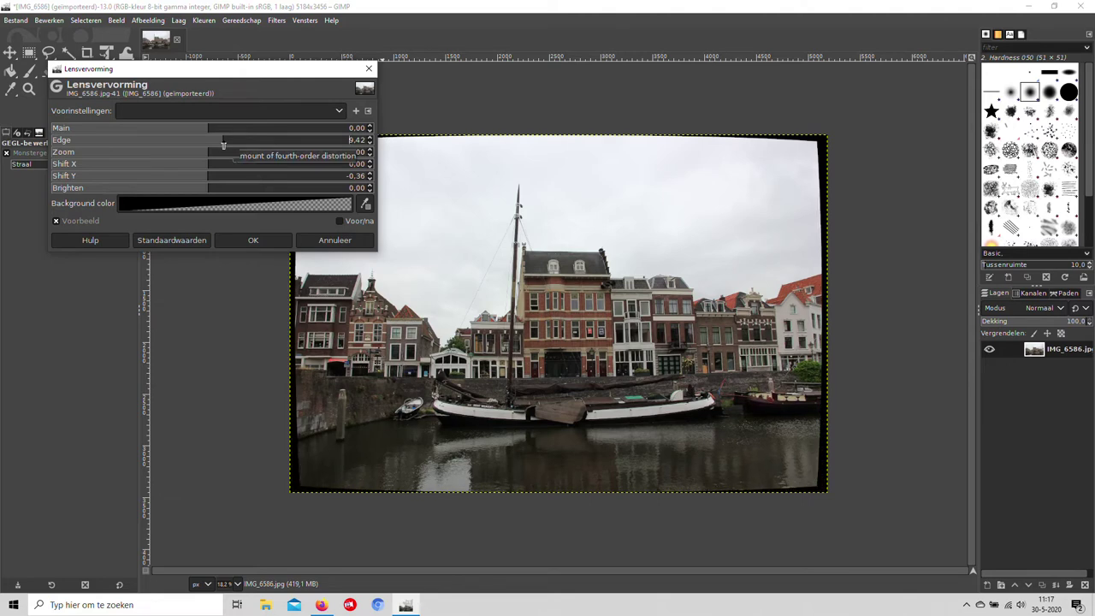
pyautogui.moveTo(223, 143); pyautogui.dragTo(210, 145)
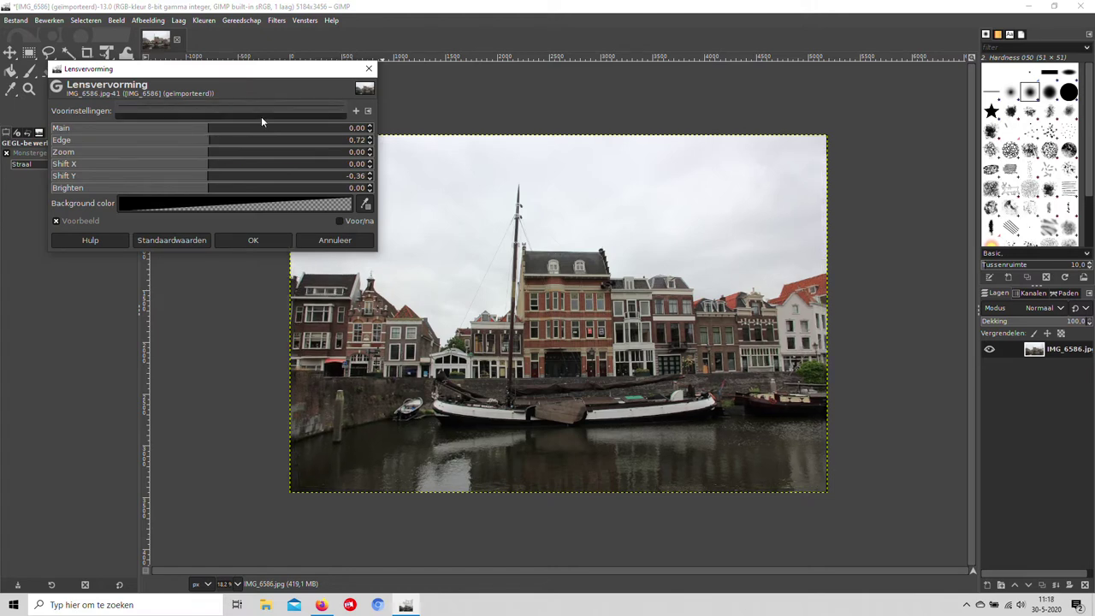
# Step: Try Main up to 10.51 and Edge -10.51, reset to defaults, and close without applying
pyautogui.moveTo(211, 130); pyautogui.dragTo(216, 130)
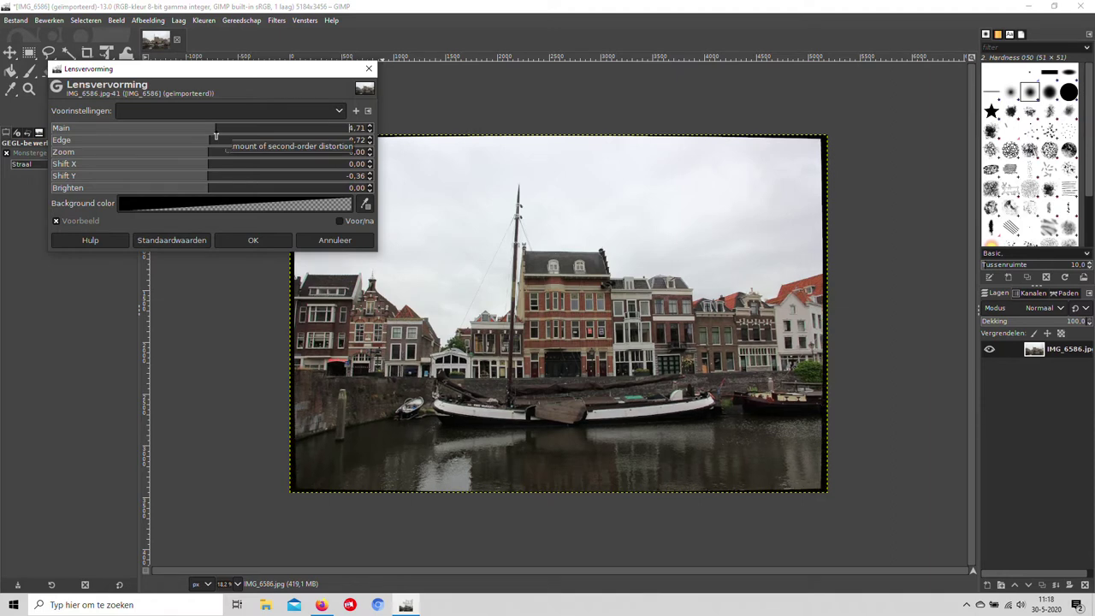
pyautogui.moveTo(216, 134); pyautogui.dragTo(203, 138)
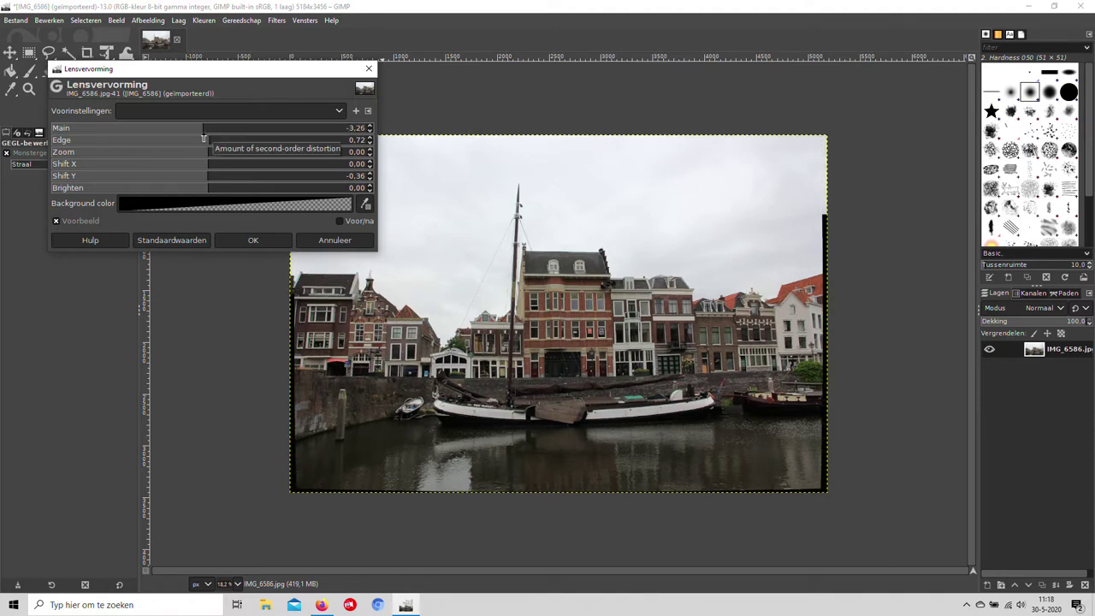
pyautogui.moveTo(203, 137); pyautogui.dragTo(226, 136)
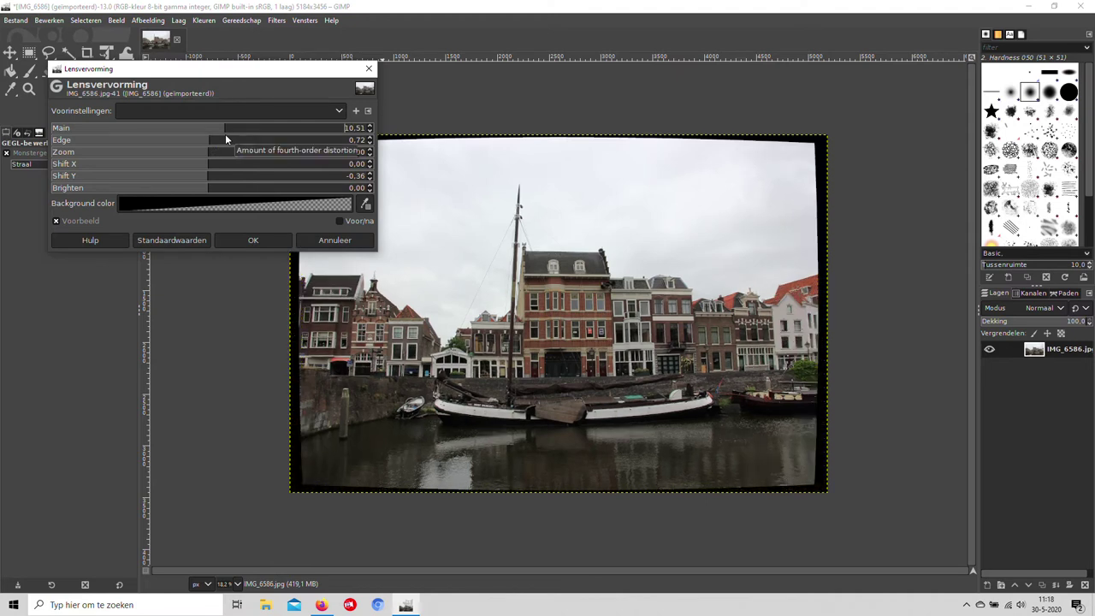
pyautogui.moveTo(225, 139); pyautogui.dragTo(192, 140)
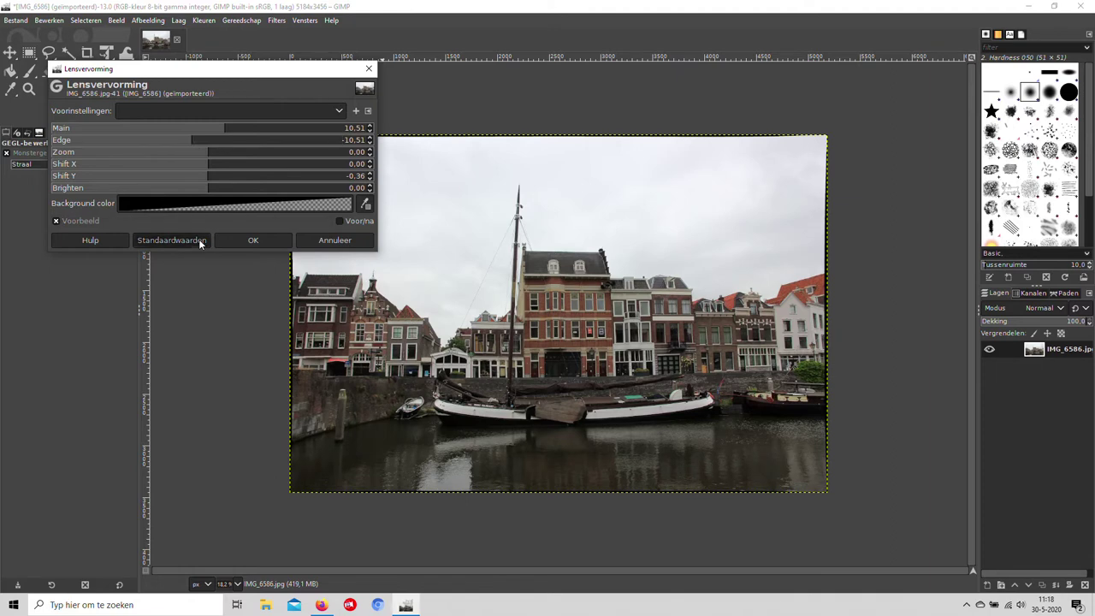
pyautogui.click(203, 240)
pyautogui.click(335, 240)
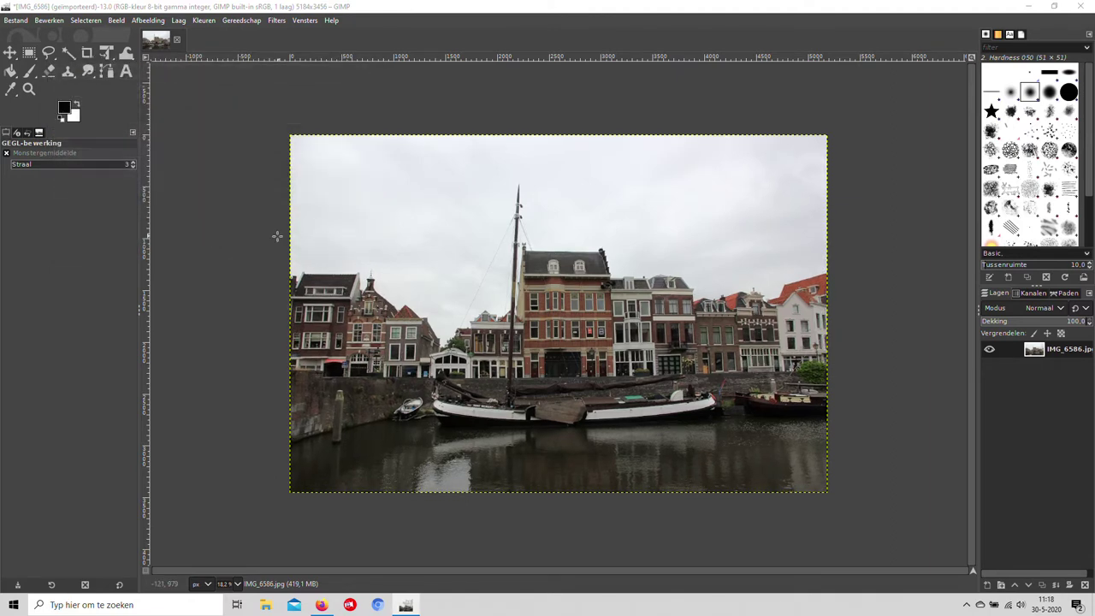
# Step: Open the Tools menu to reach the transform tools
pyautogui.click(276, 22)
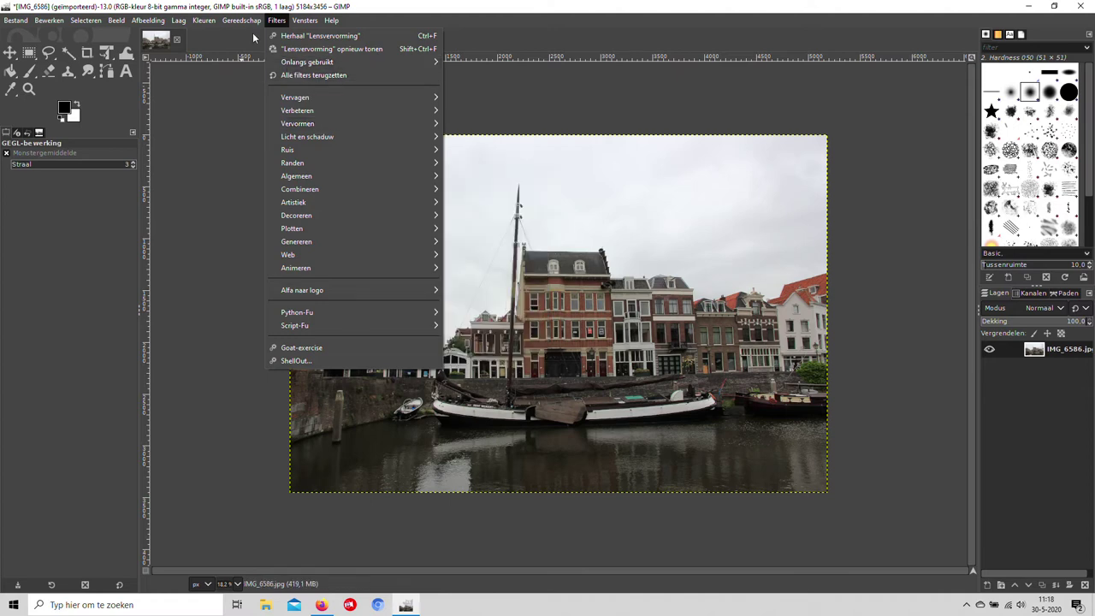
pyautogui.moveTo(241, 21)
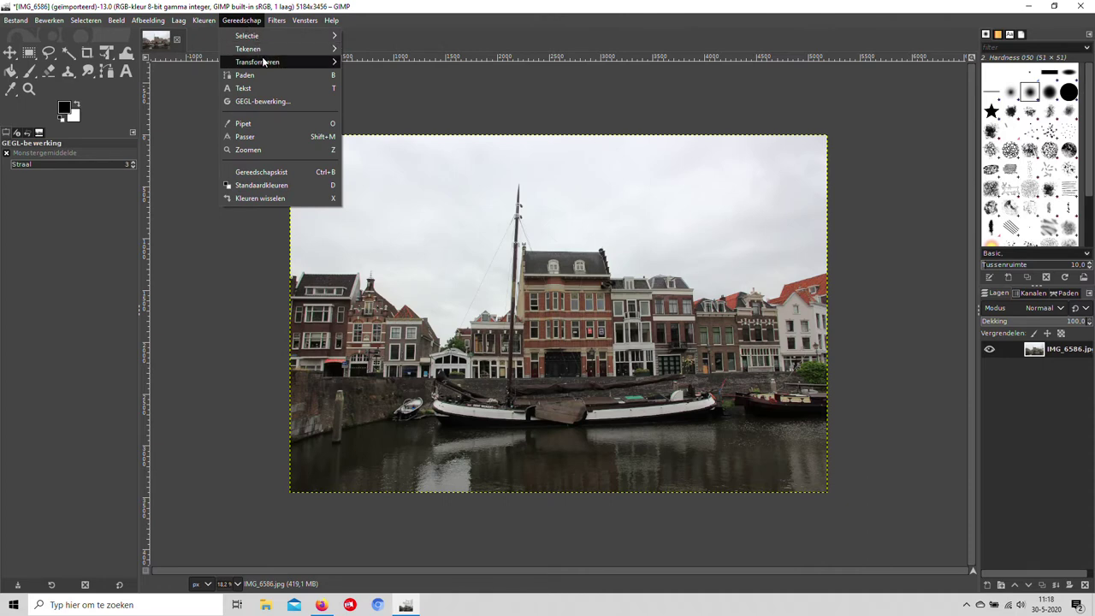
pyautogui.moveTo(257, 62)
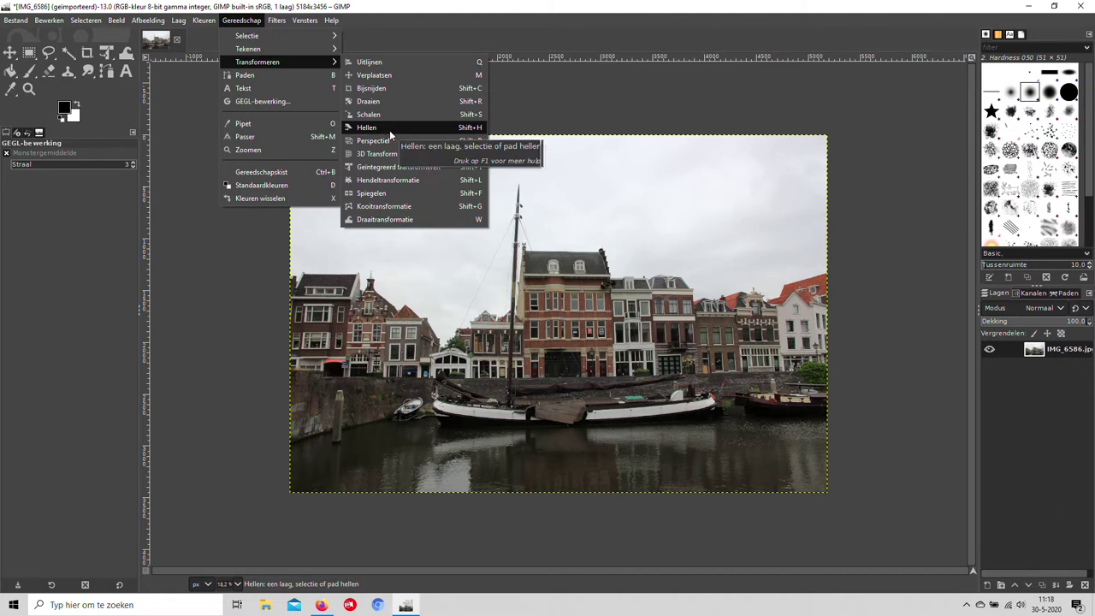
# Step: Select the Perspective tool and pull both bottom corners inward to straighten the house fronts
pyautogui.click(391, 141)
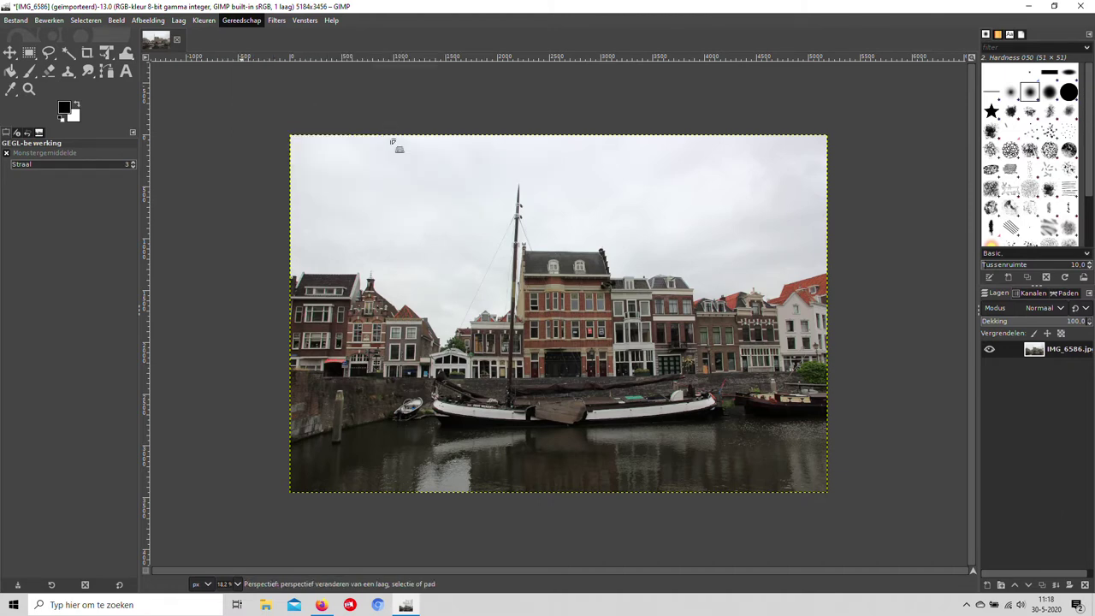
pyautogui.moveTo(291, 494); pyautogui.dragTo(310, 494)
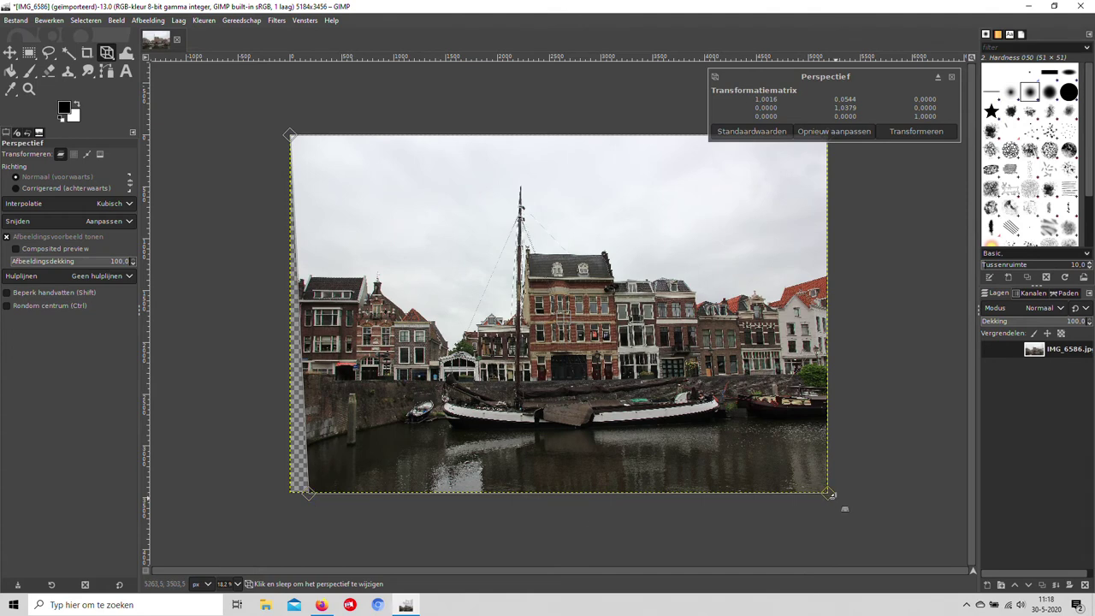
pyautogui.moveTo(827, 494); pyautogui.dragTo(807, 494)
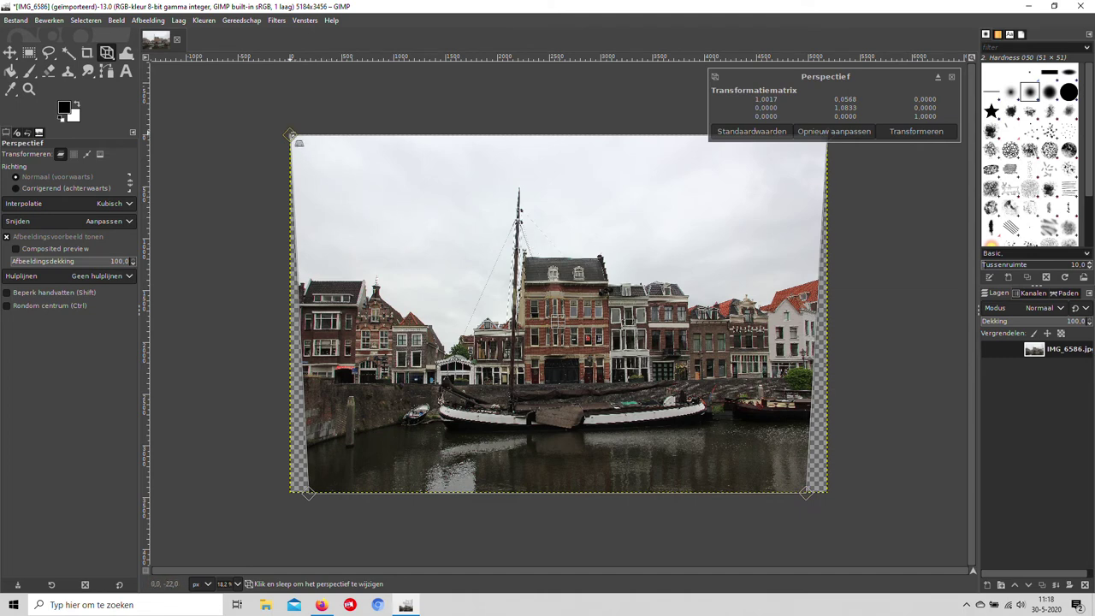
pyautogui.moveTo(291, 135); pyautogui.dragTo(288, 135)
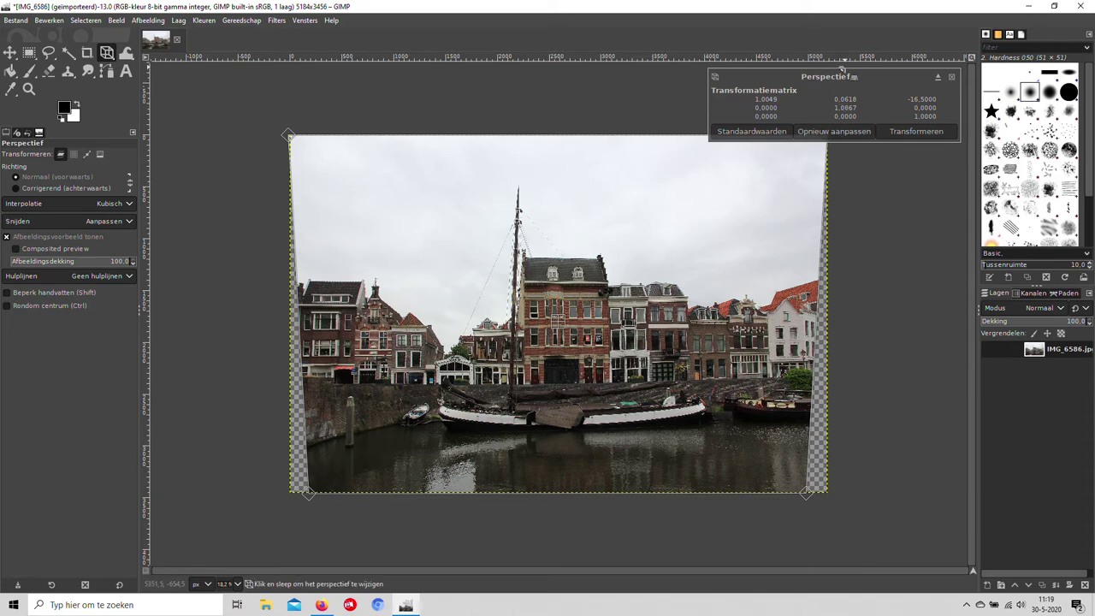
# Step: Move the Perspective window aside, fine-tune the top-right corner, and apply the transform
pyautogui.click(937, 77)
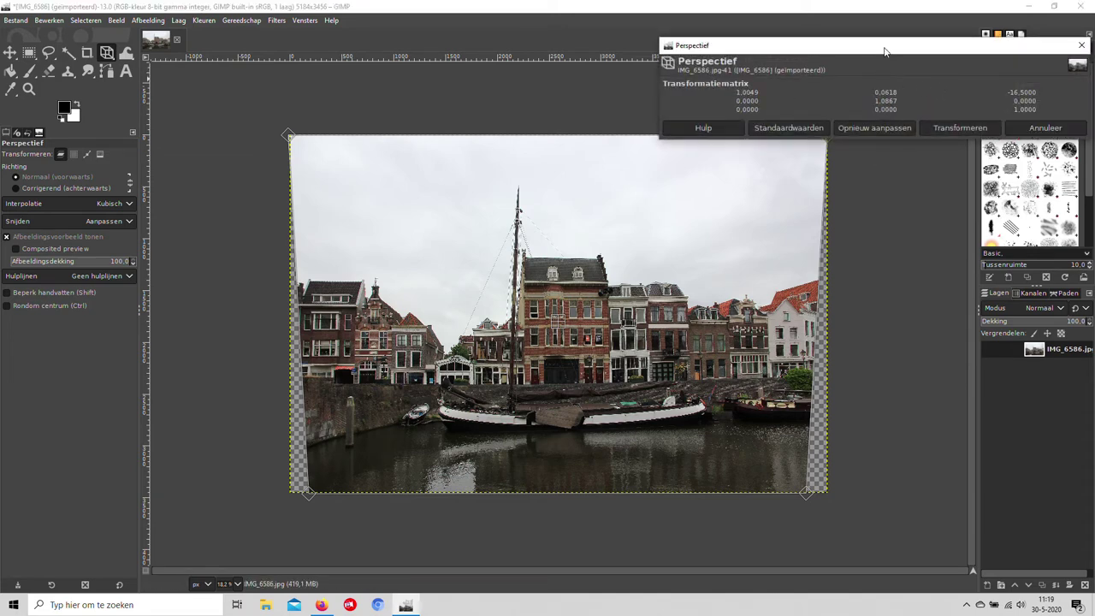
pyautogui.moveTo(884, 51); pyautogui.dragTo(536, 51)
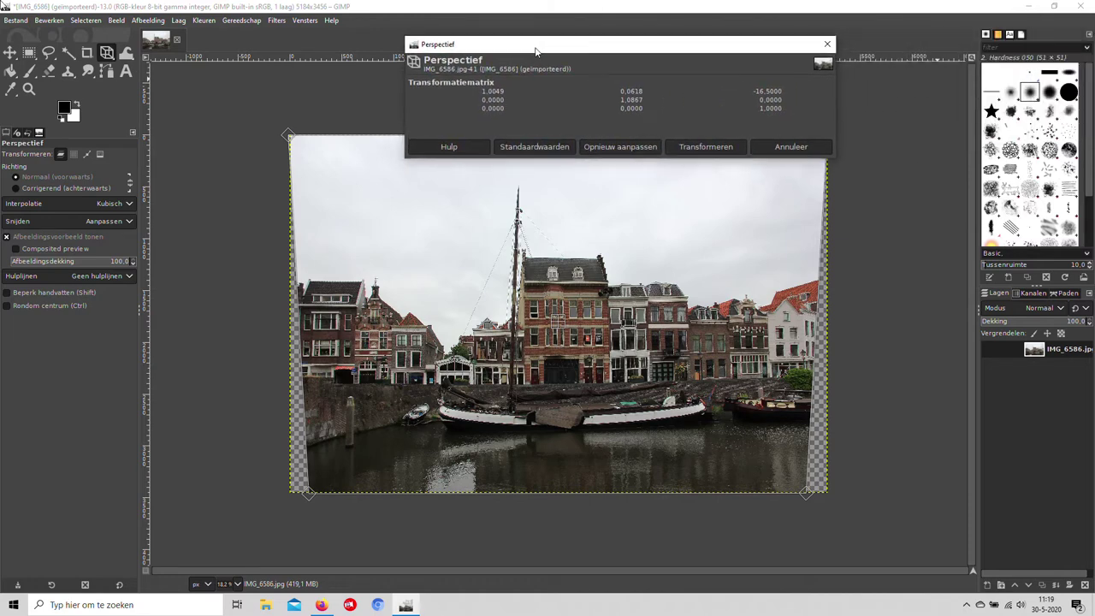
pyautogui.moveTo(620, 159); pyautogui.dragTo(619, 150)
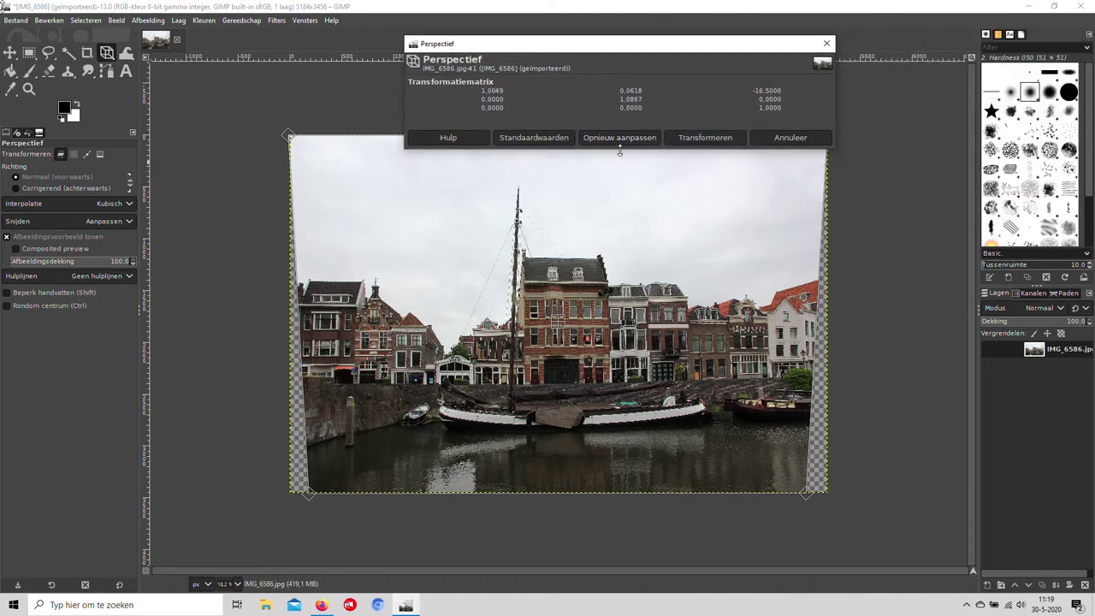
pyautogui.moveTo(634, 46); pyautogui.dragTo(564, 30)
pyautogui.moveTo(839, 143); pyautogui.dragTo(836, 145)
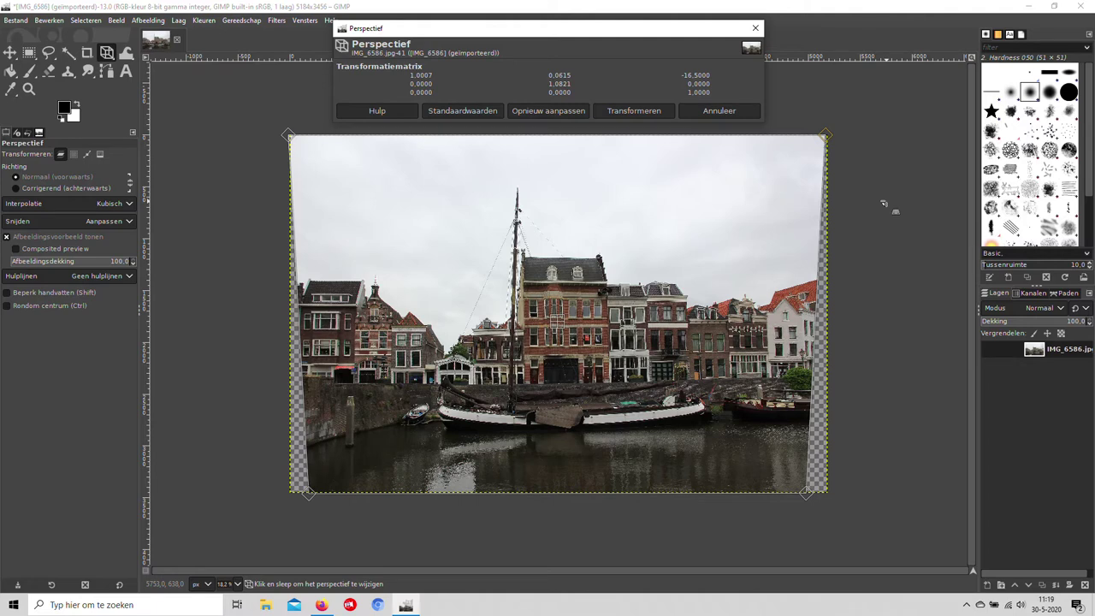
pyautogui.click(644, 116)
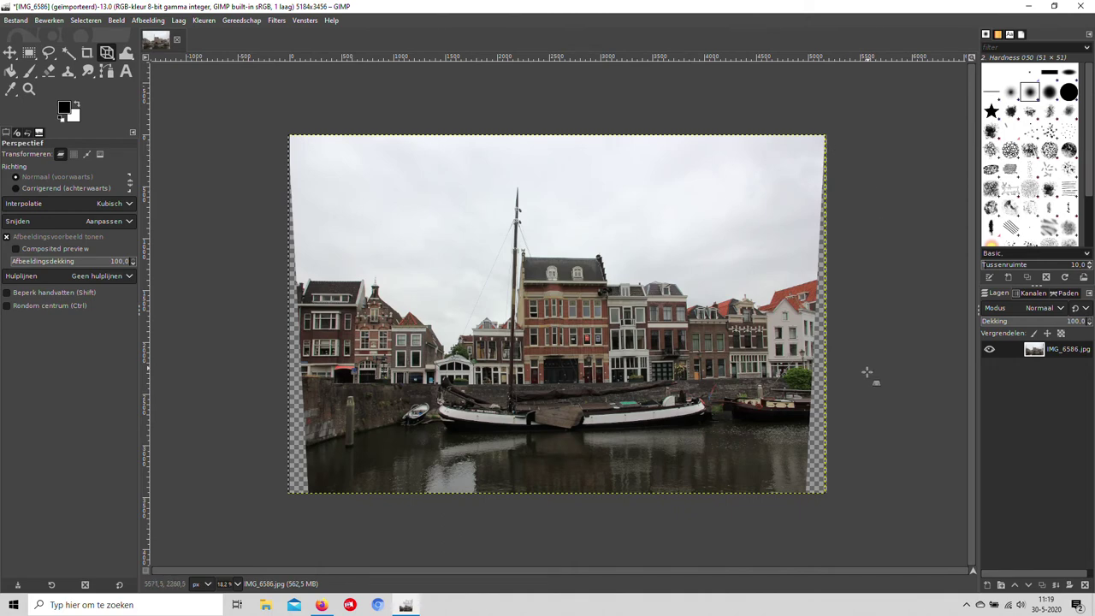
# Step: Reopen Lens Distortion and set Main to 2.54 and Zoom to 11.96 to hide transparent edges
pyautogui.click(276, 20)
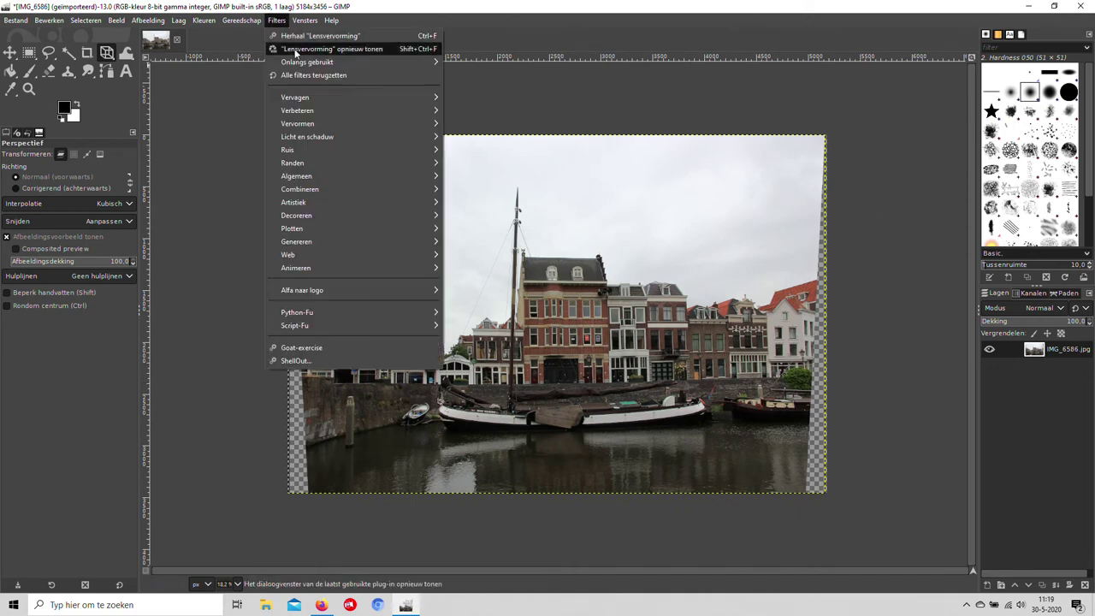
pyautogui.moveTo(298, 123)
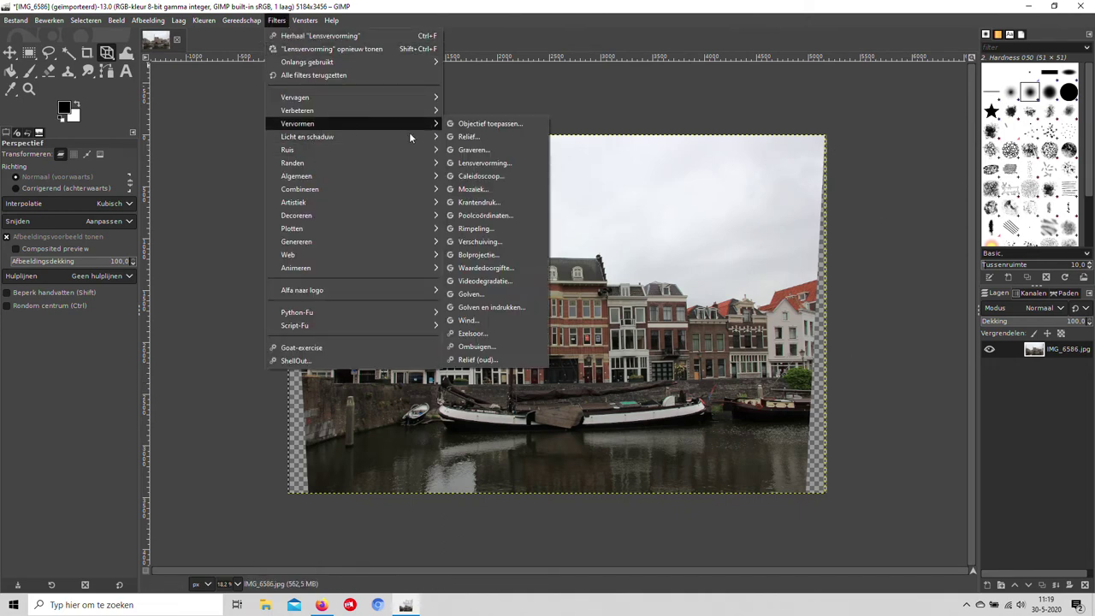
pyautogui.click(484, 163)
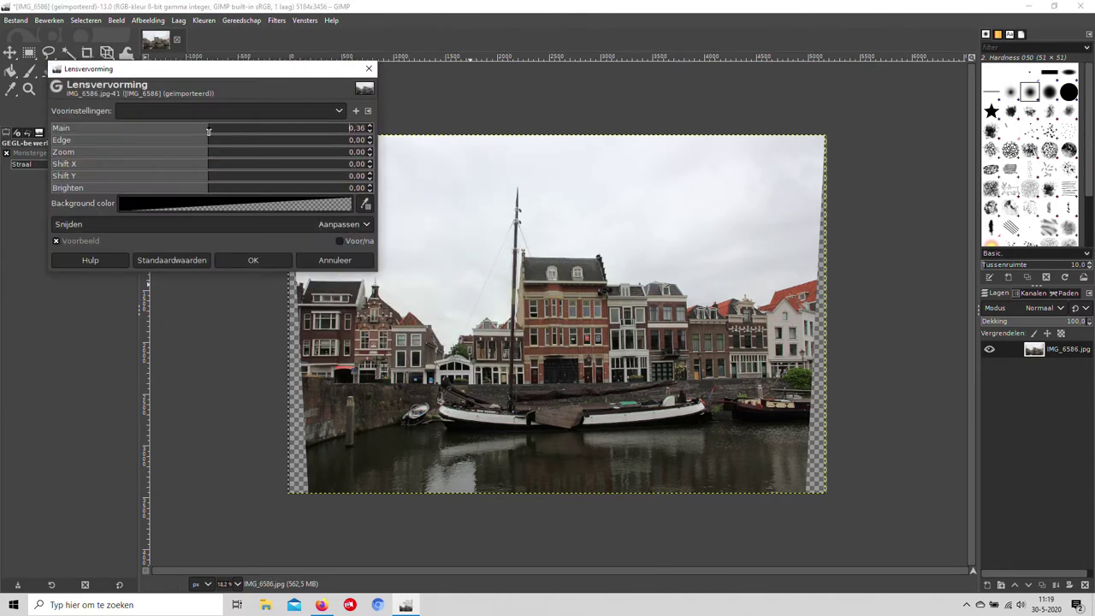
pyautogui.moveTo(208, 130); pyautogui.dragTo(200, 130)
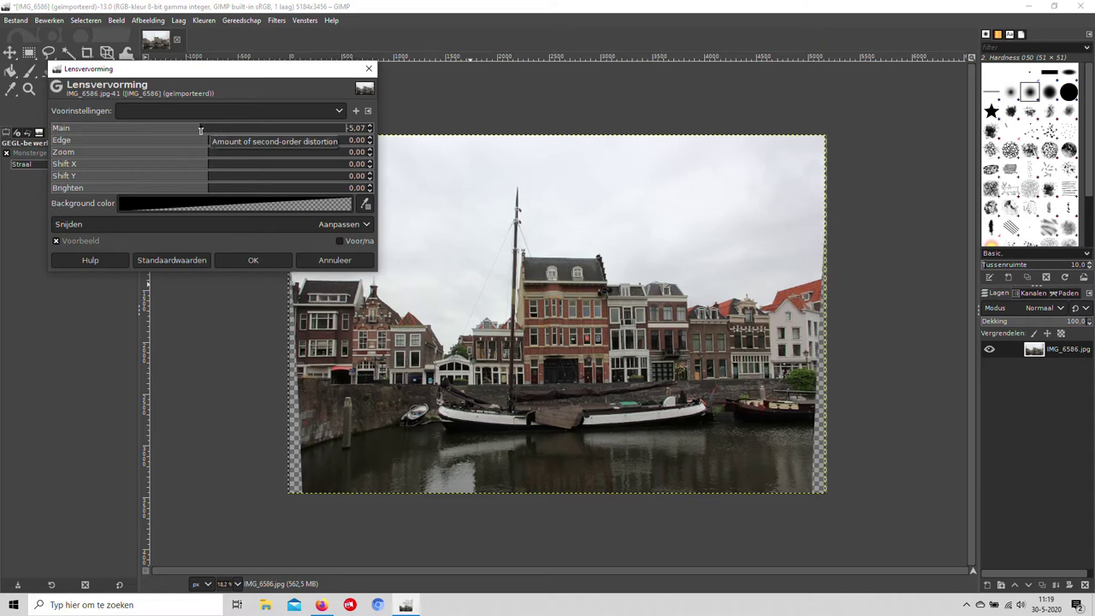
pyautogui.moveTo(200, 130); pyautogui.dragTo(215, 133)
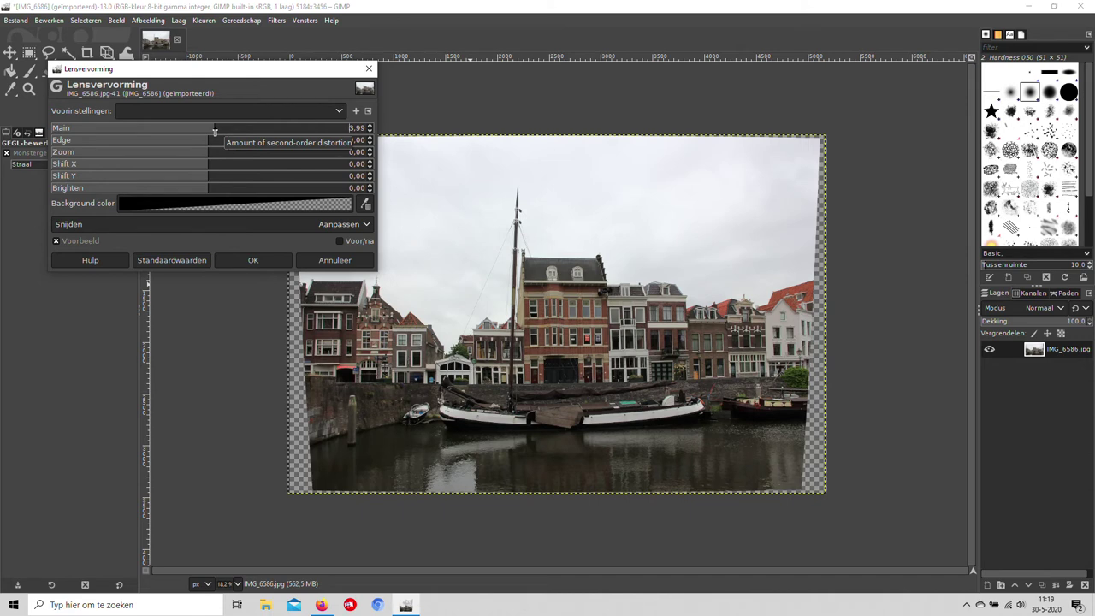
pyautogui.moveTo(216, 131); pyautogui.dragTo(215, 144)
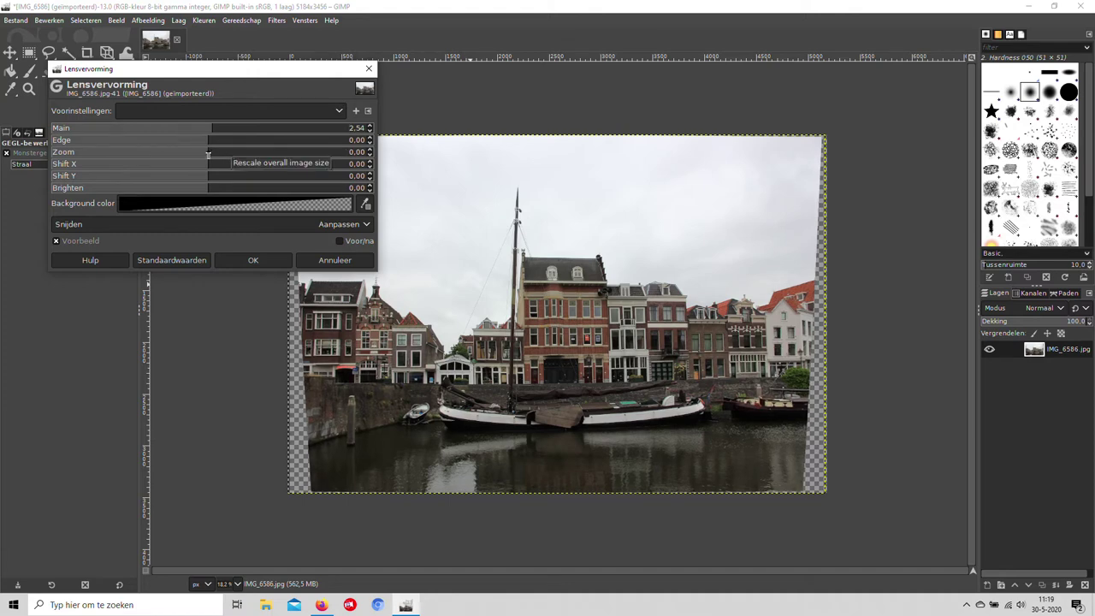
pyautogui.moveTo(207, 154); pyautogui.dragTo(195, 156)
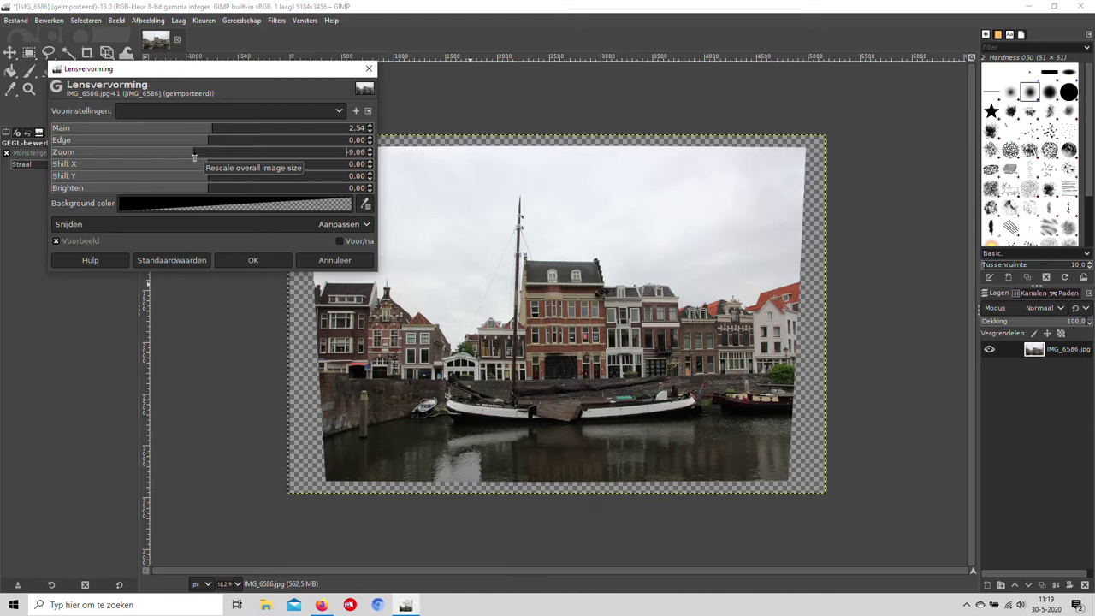
pyautogui.moveTo(194, 155); pyautogui.dragTo(215, 158)
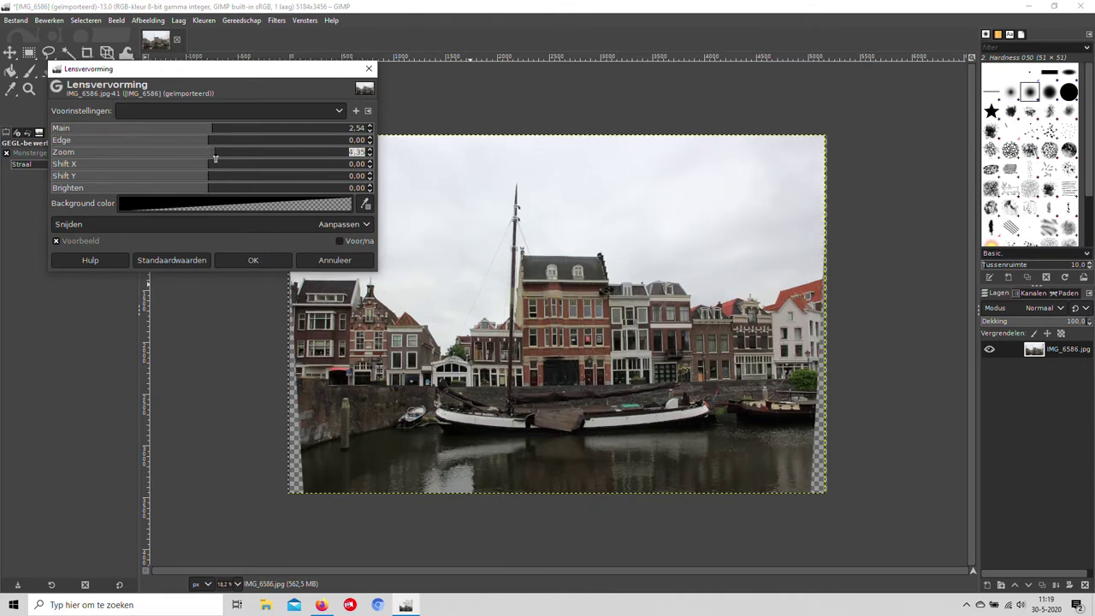
pyautogui.moveTo(215, 158); pyautogui.dragTo(224, 158)
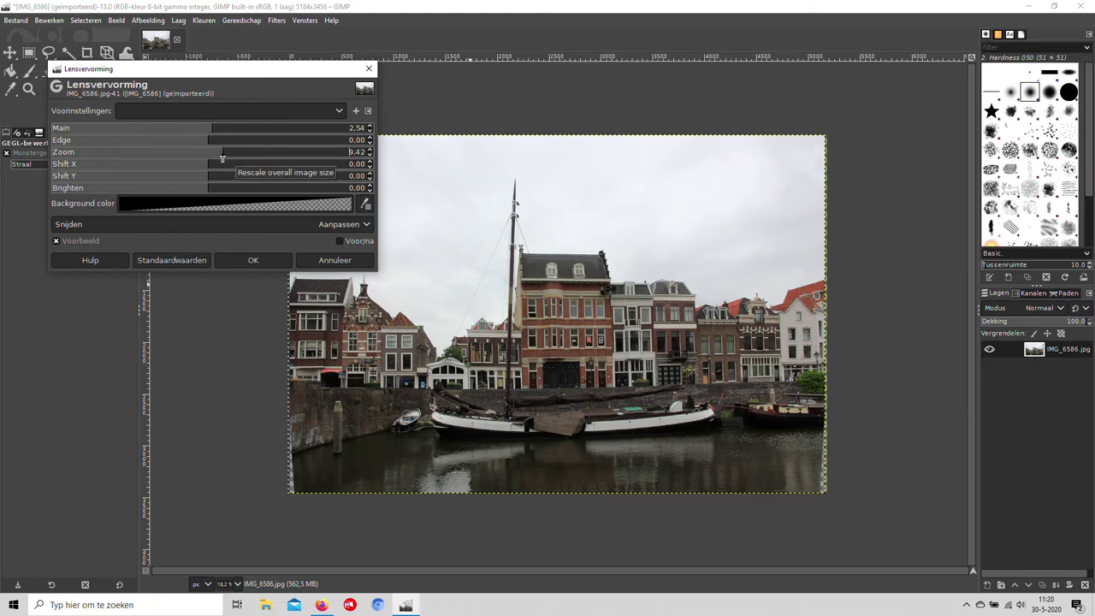
pyautogui.moveTo(223, 158); pyautogui.dragTo(227, 157)
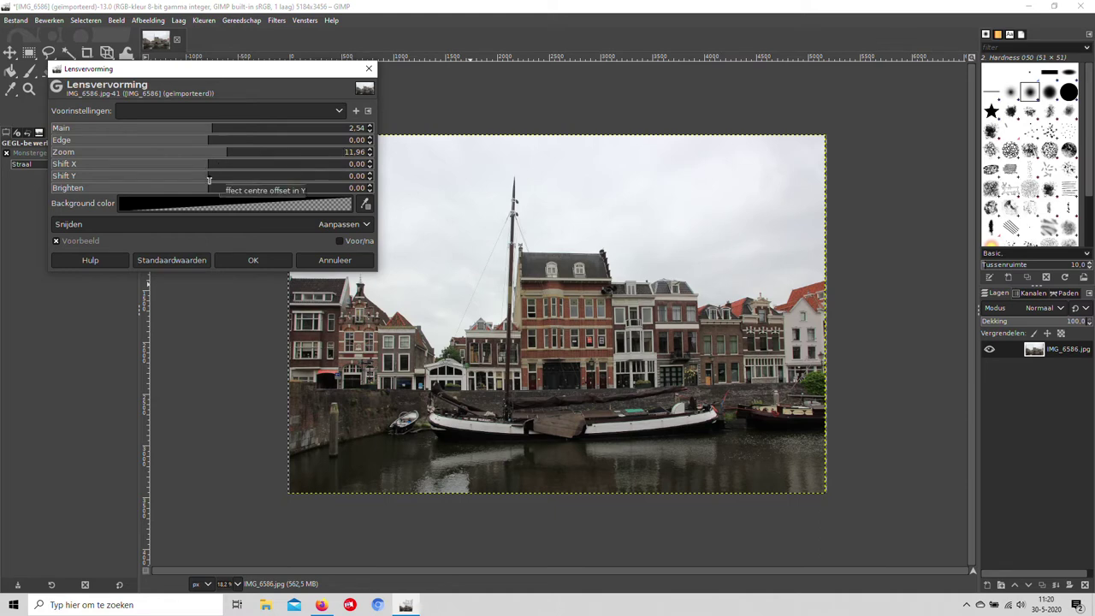
# Step: Shift the distortion centre to X 7.61 and Y 23.91
pyautogui.moveTo(209, 168); pyautogui.dragTo(201, 167)
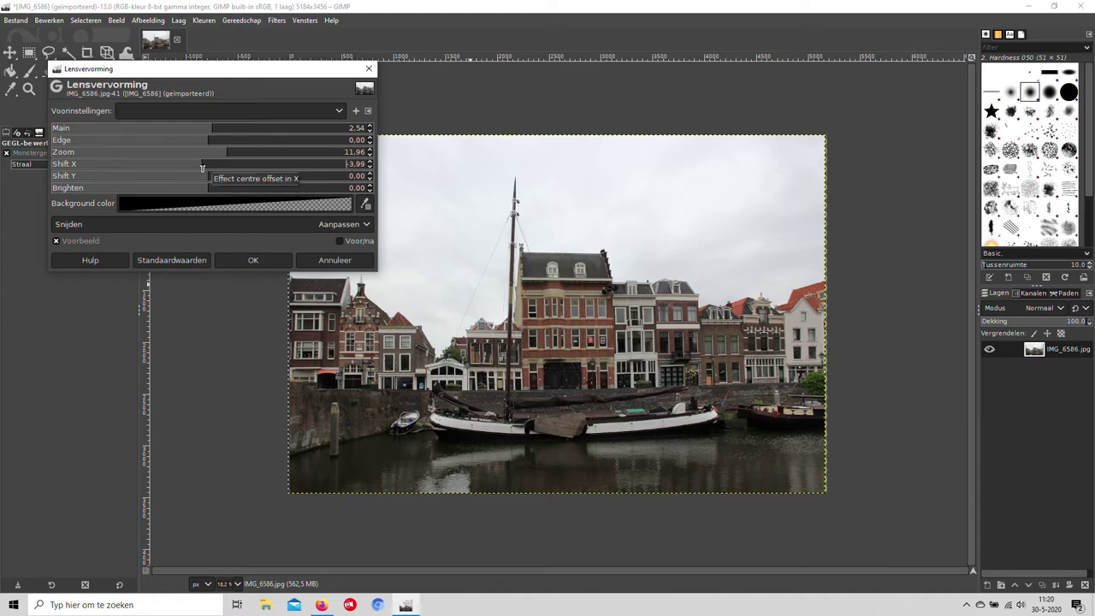
pyautogui.moveTo(202, 168); pyautogui.dragTo(194, 167)
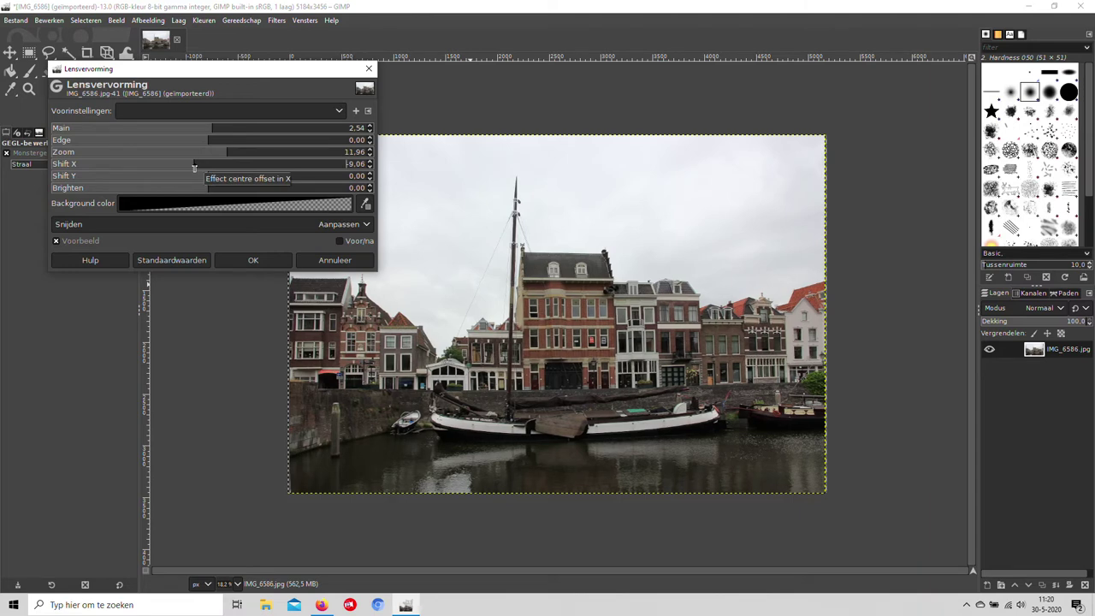
pyautogui.moveTo(195, 167); pyautogui.dragTo(221, 167)
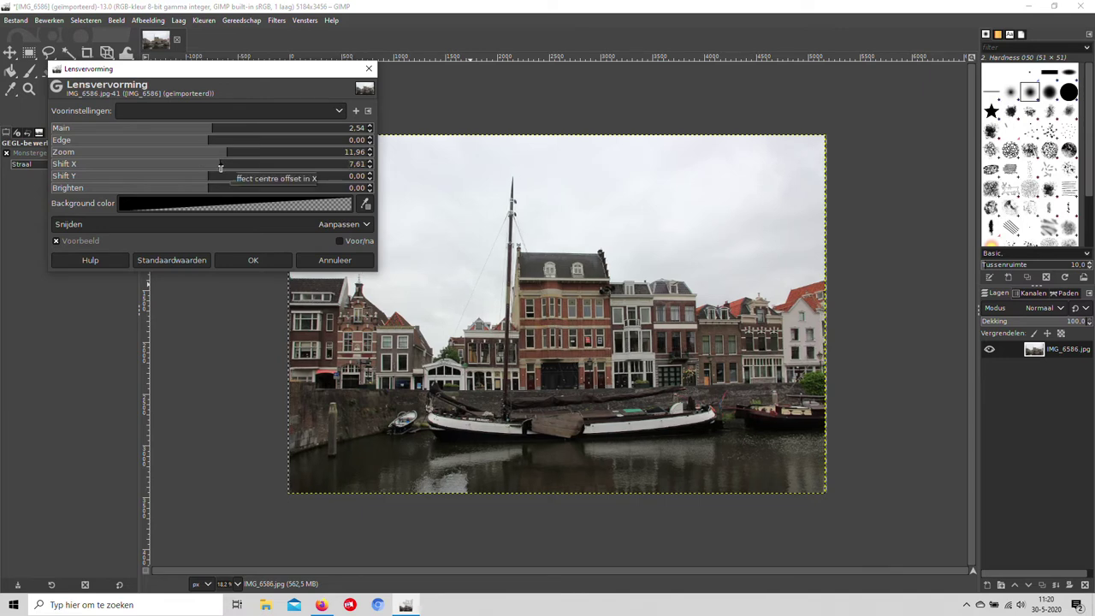
pyautogui.moveTo(220, 180); pyautogui.dragTo(235, 179)
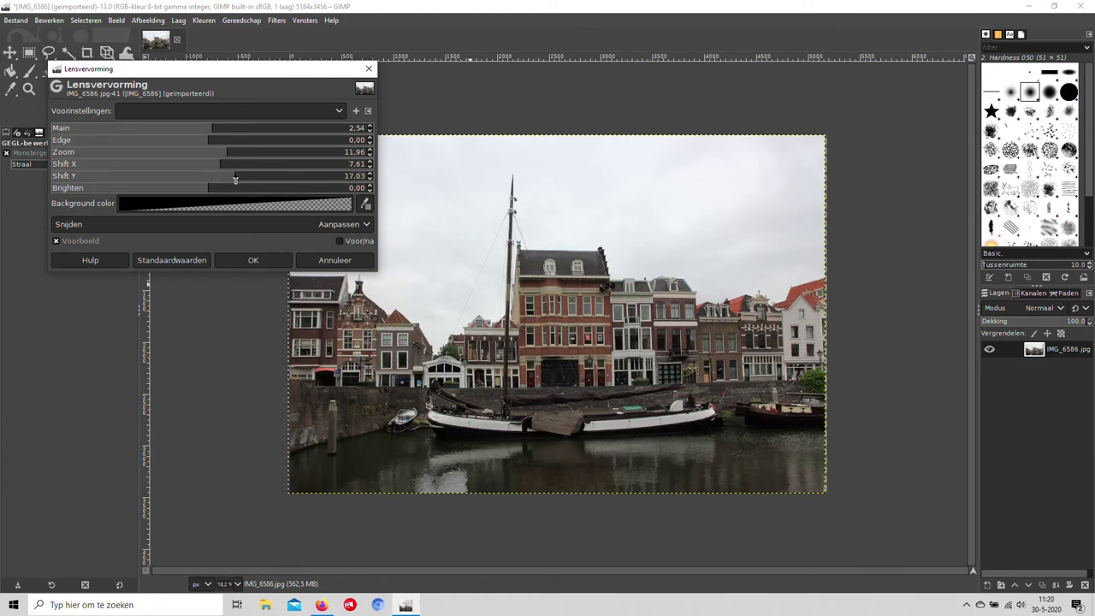
pyautogui.moveTo(235, 179); pyautogui.dragTo(247, 178)
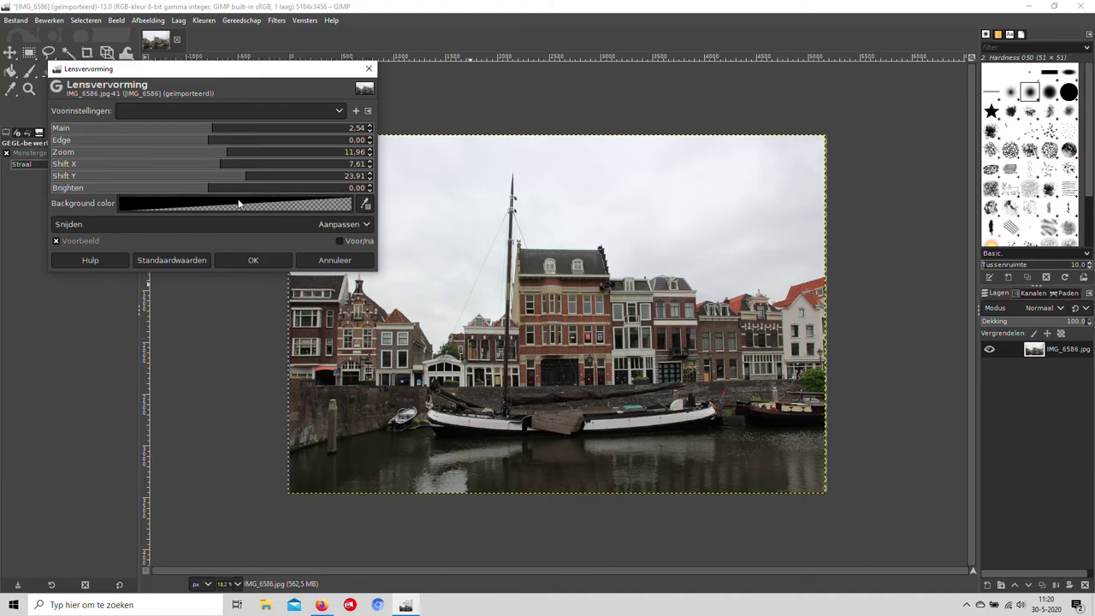
# Step: Try Zoom values up to 22.10 and settle on Zoom 15.94
pyautogui.click(225, 156)
pyautogui.moveTo(225, 155); pyautogui.dragTo(229, 155)
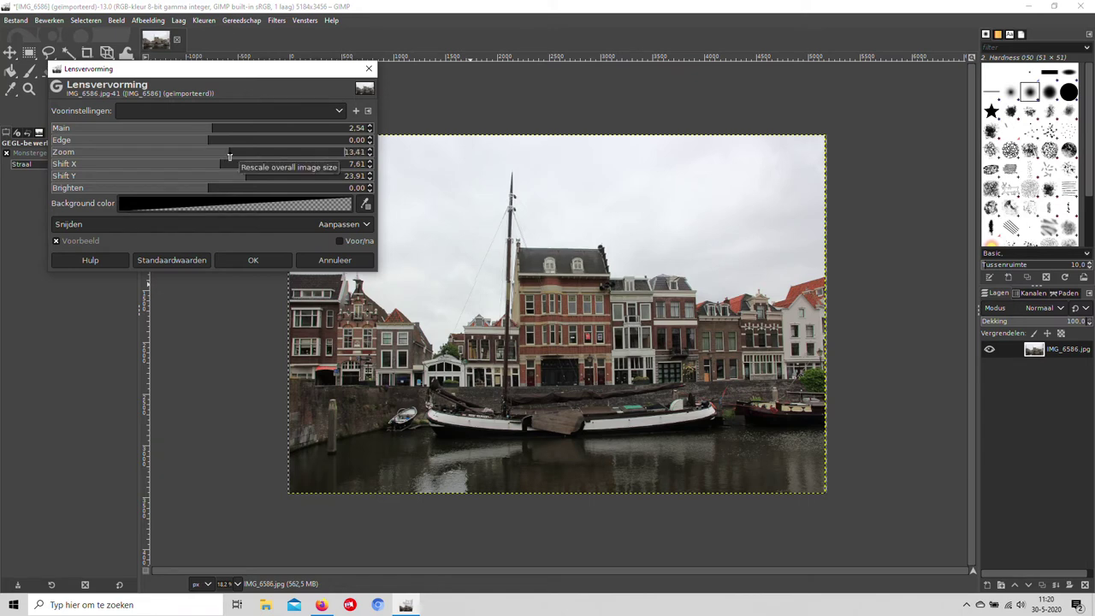
pyautogui.moveTo(230, 155); pyautogui.dragTo(233, 156)
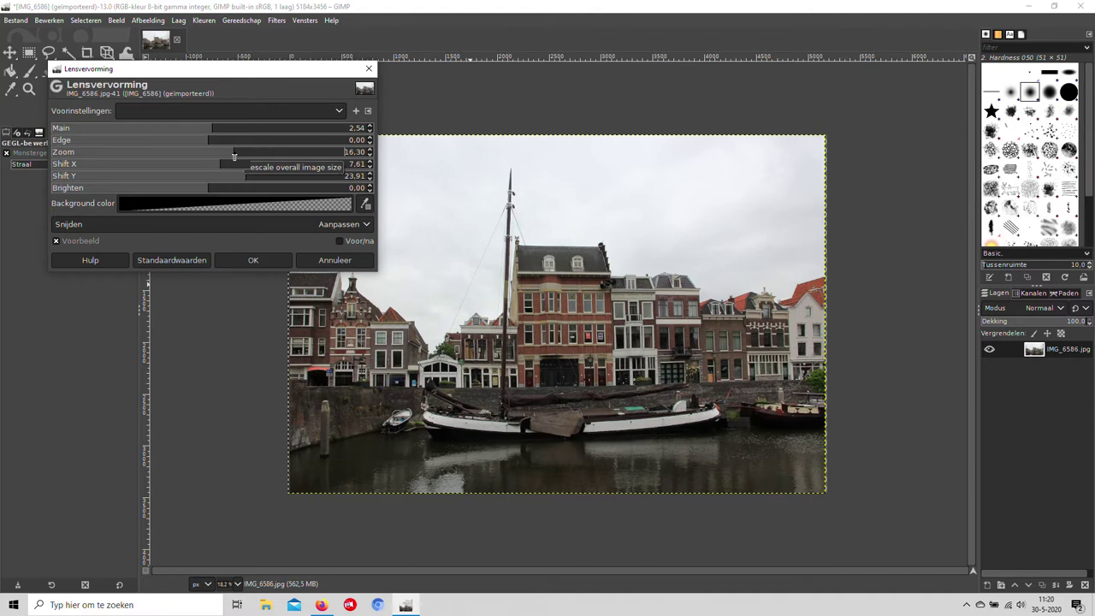
pyautogui.moveTo(233, 156); pyautogui.dragTo(242, 156)
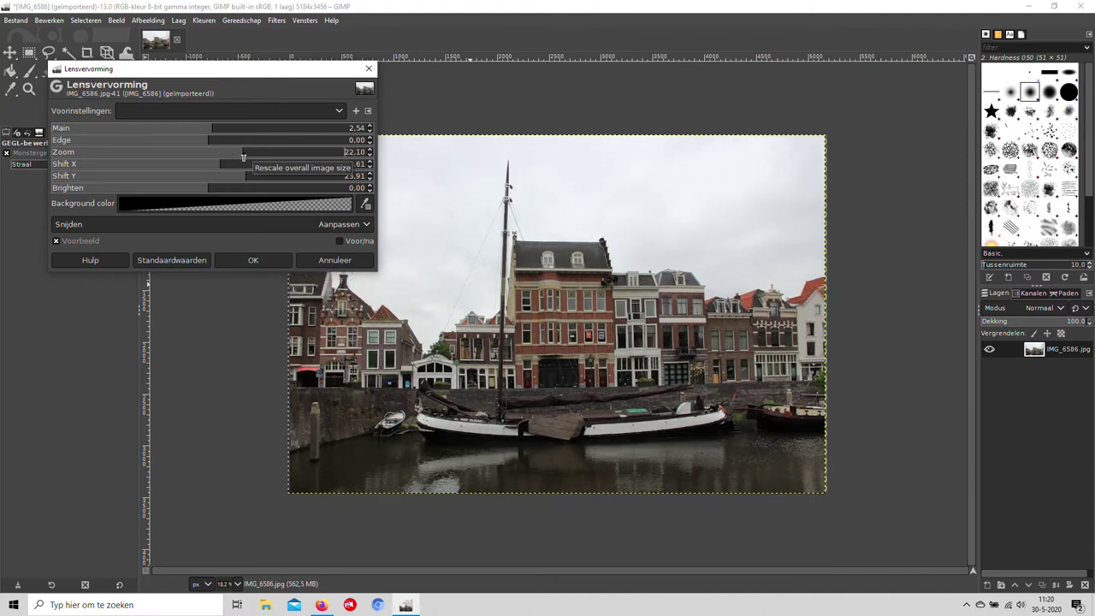
pyautogui.moveTo(243, 156); pyautogui.dragTo(237, 158)
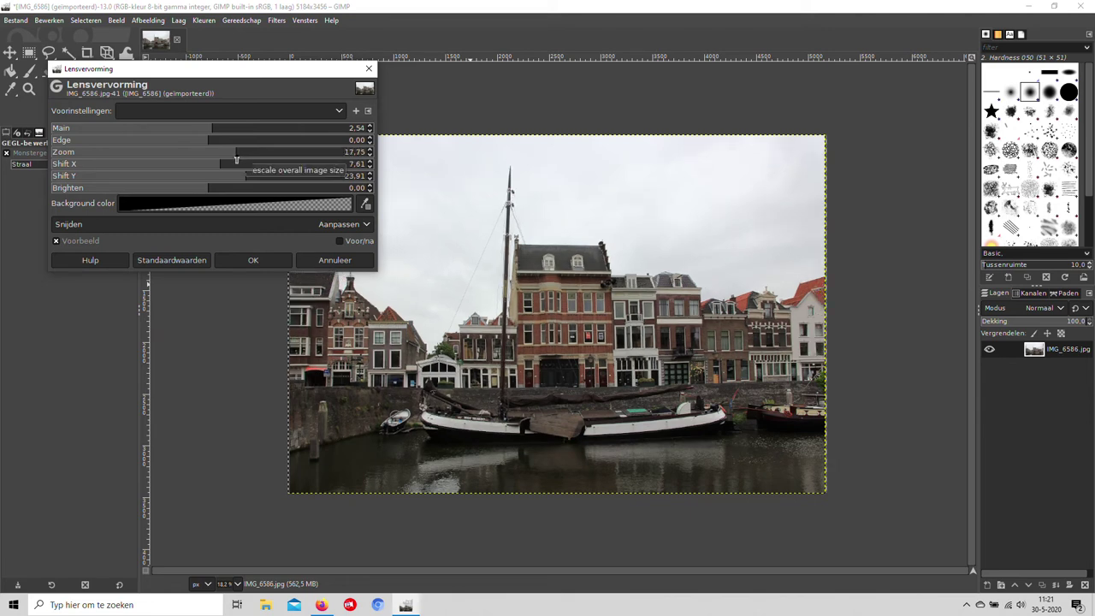
pyautogui.moveTo(237, 160); pyautogui.dragTo(233, 161)
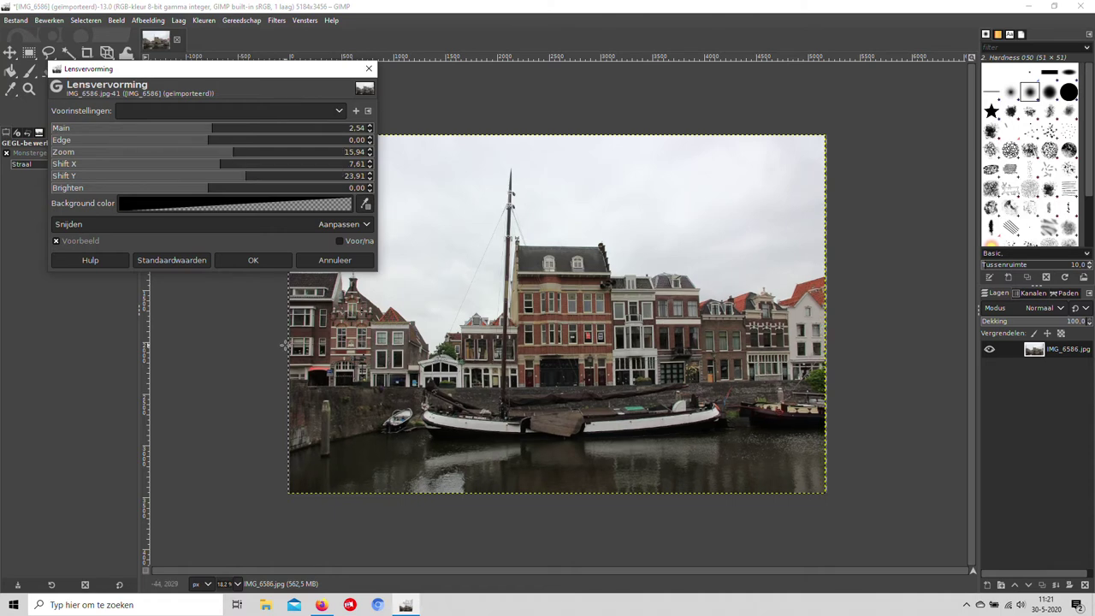
# Step: Apply the lens correction, then send the photo to Silver Efex Pro 2 via ShellOut
pyautogui.click(257, 261)
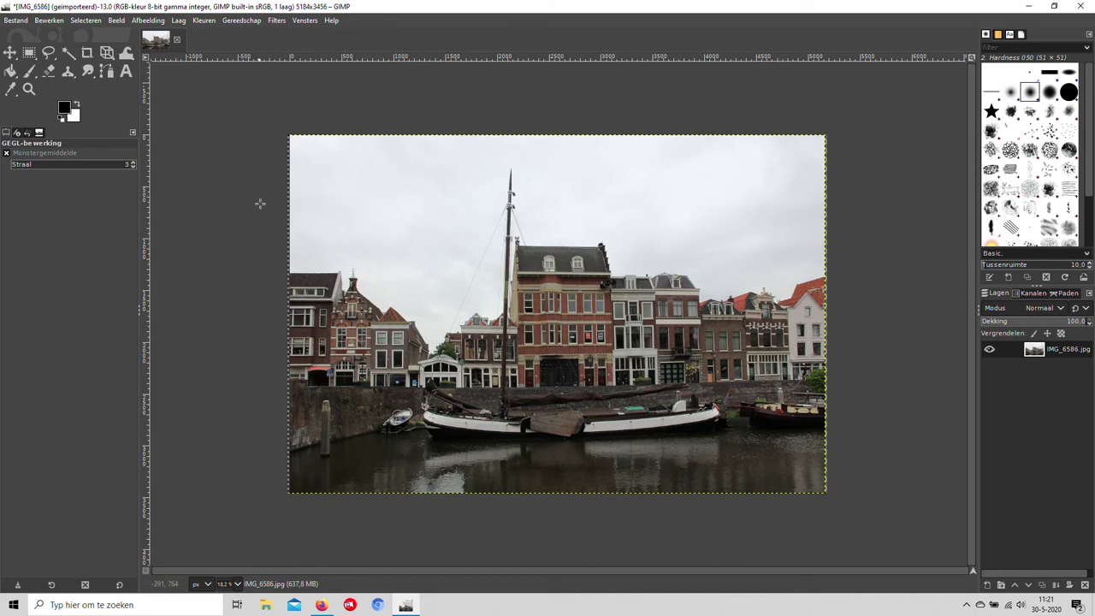
pyautogui.click(277, 21)
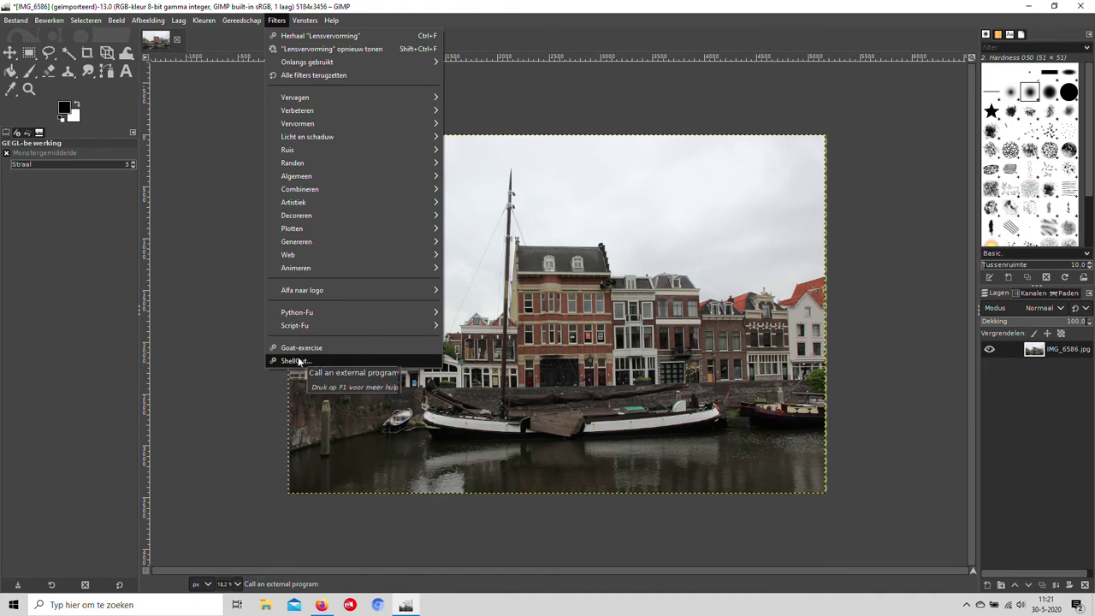
pyautogui.click(298, 361)
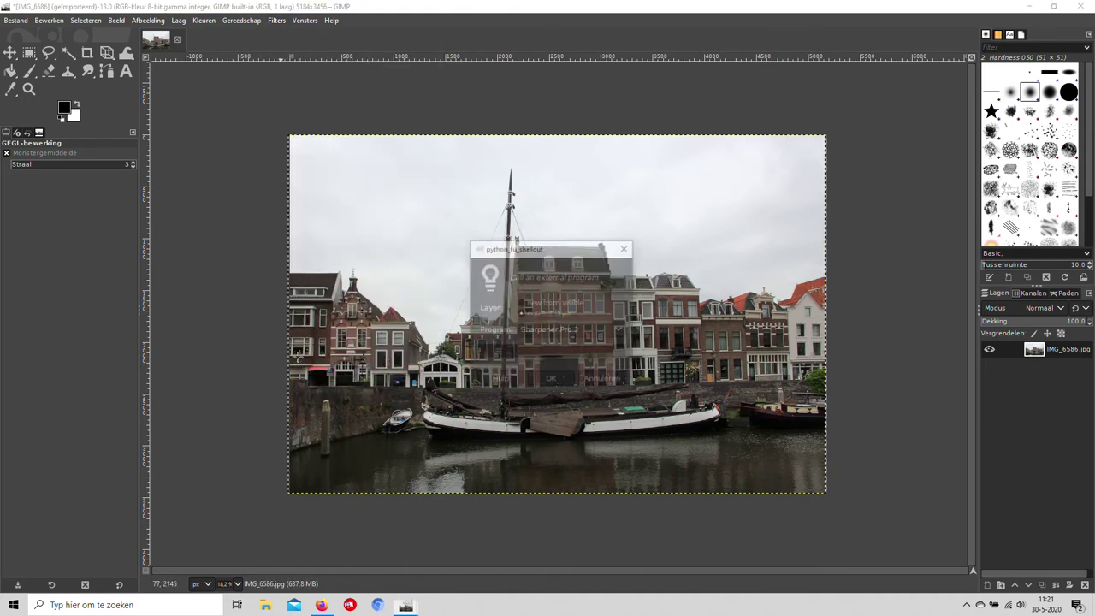
pyautogui.click(621, 330)
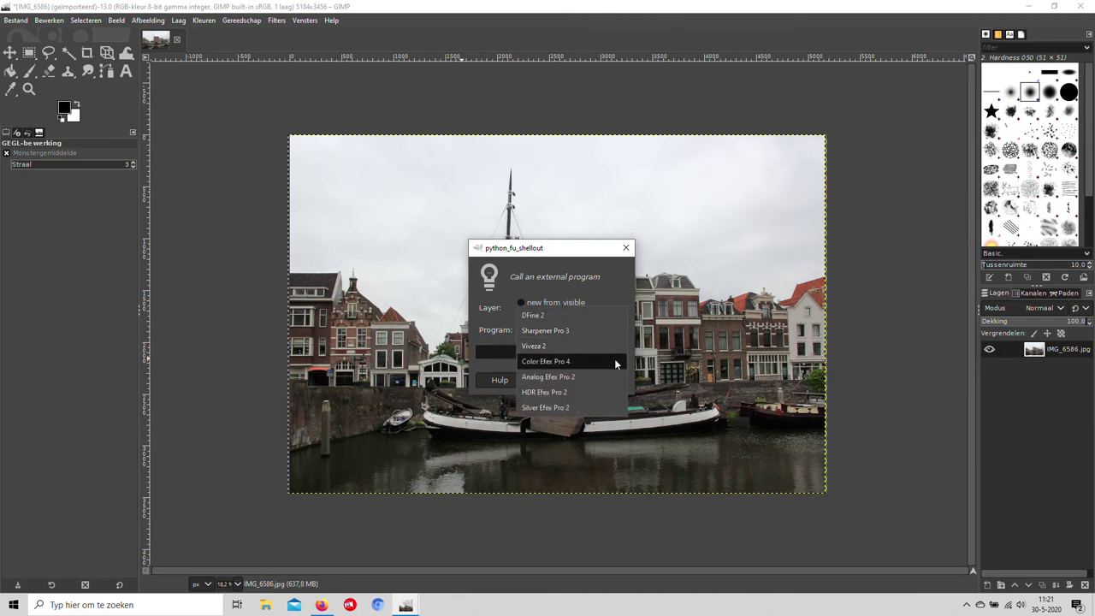
pyautogui.click(596, 407)
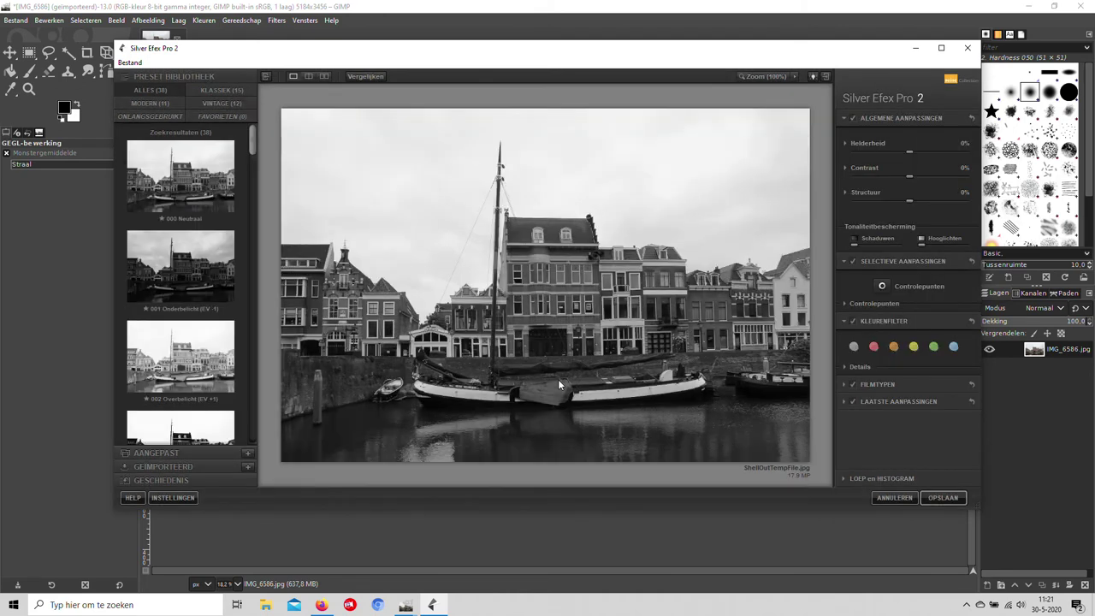
# Step: Preview the presets 005 Hoge structuur, 011 Pushproces and 016 Volledig dynamische
pyautogui.scroll(-2, 245, 304)
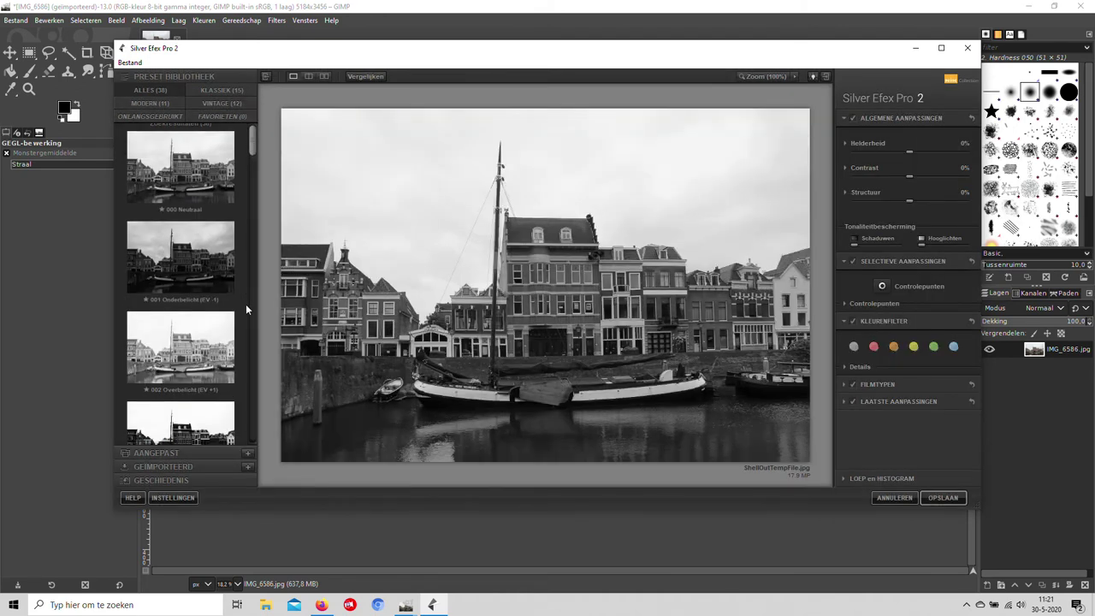
pyautogui.scroll(-2, 222, 332)
pyautogui.scroll(-1, 231, 332)
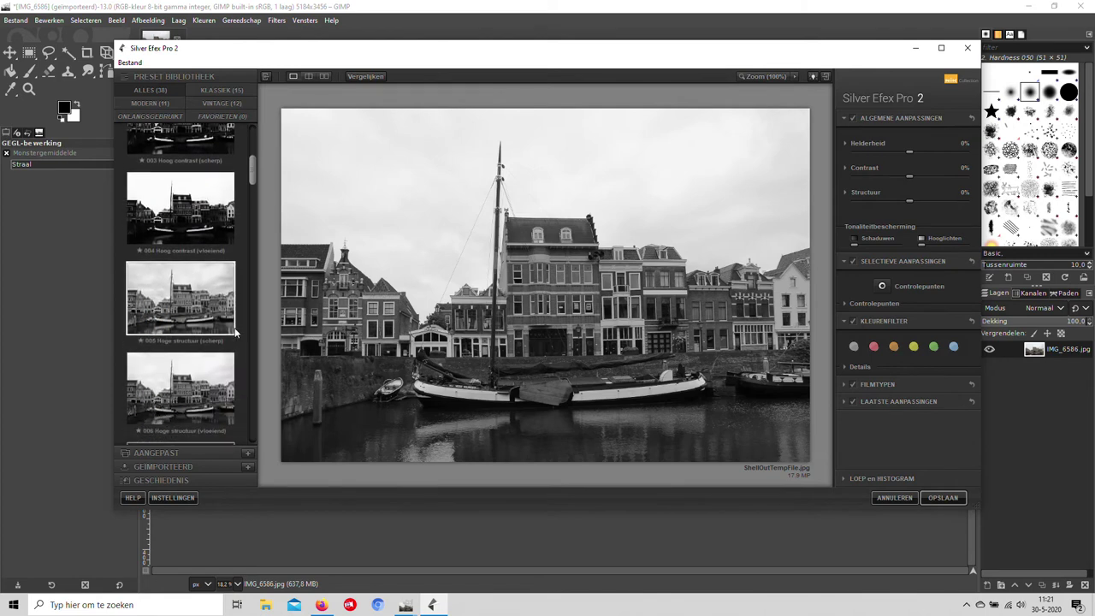
pyautogui.scroll(-2, 237, 332)
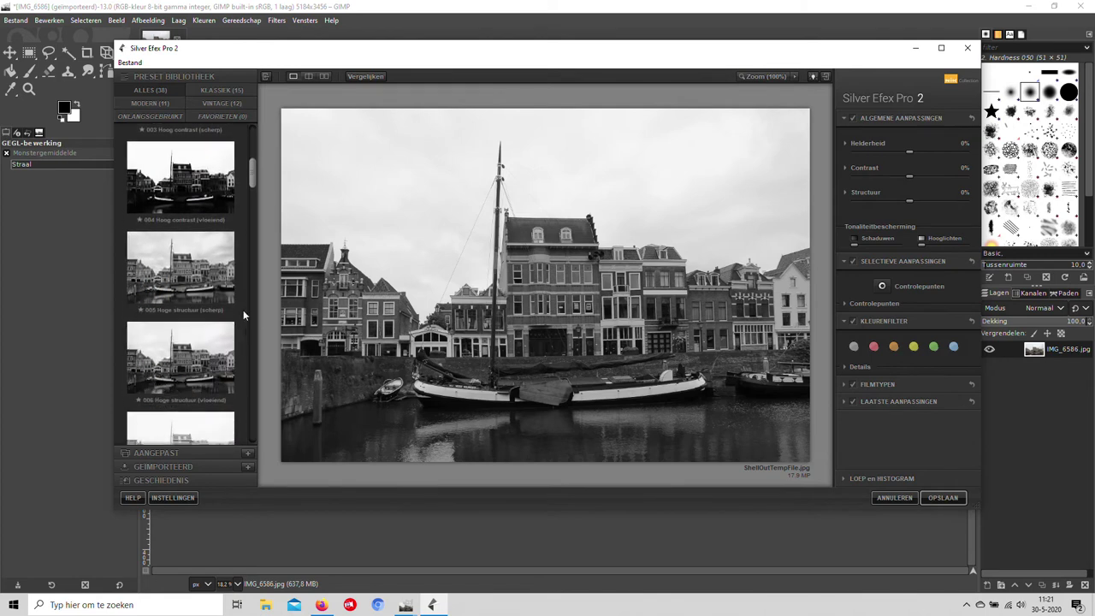
pyautogui.click(226, 292)
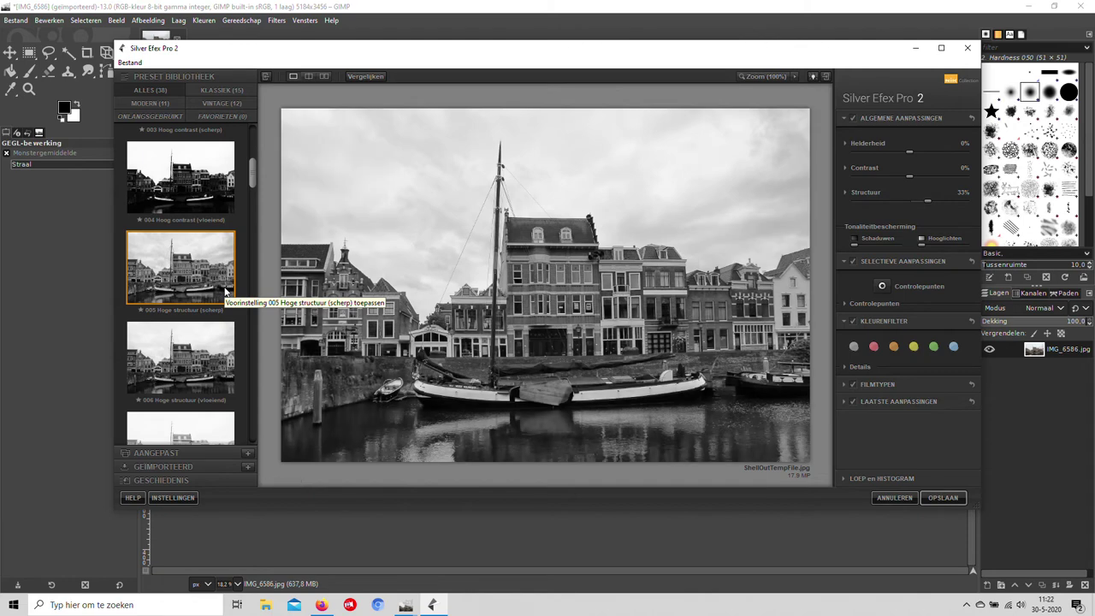
pyautogui.scroll(-2, 226, 295)
pyautogui.scroll(-3, 227, 300)
pyautogui.scroll(-2, 227, 304)
pyautogui.scroll(-2, 228, 310)
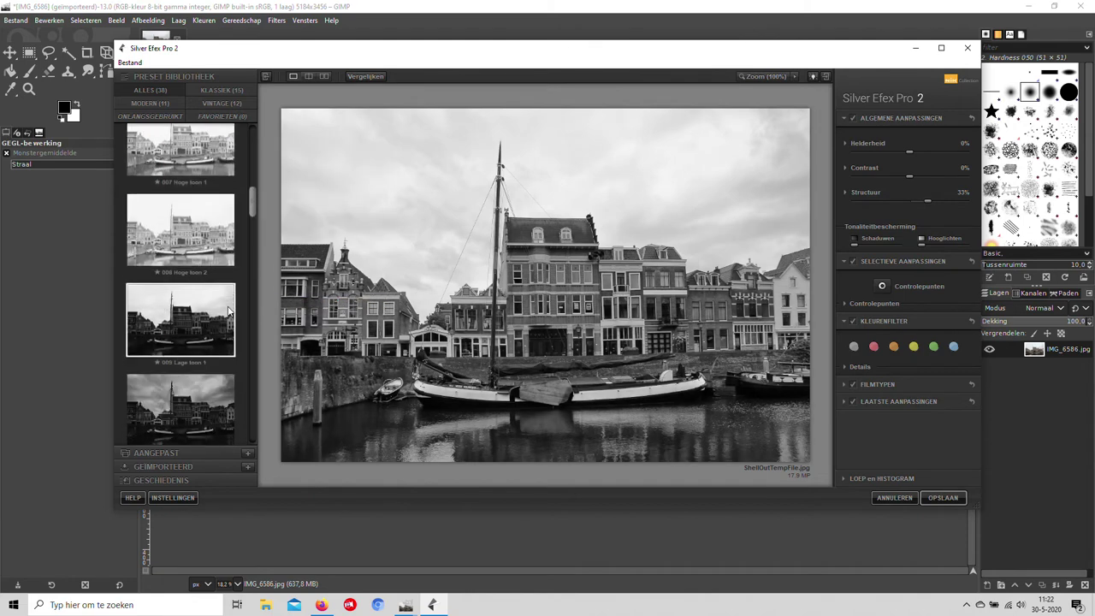
pyautogui.scroll(-2, 230, 311)
pyautogui.scroll(-2, 230, 310)
pyautogui.scroll(-1, 231, 311)
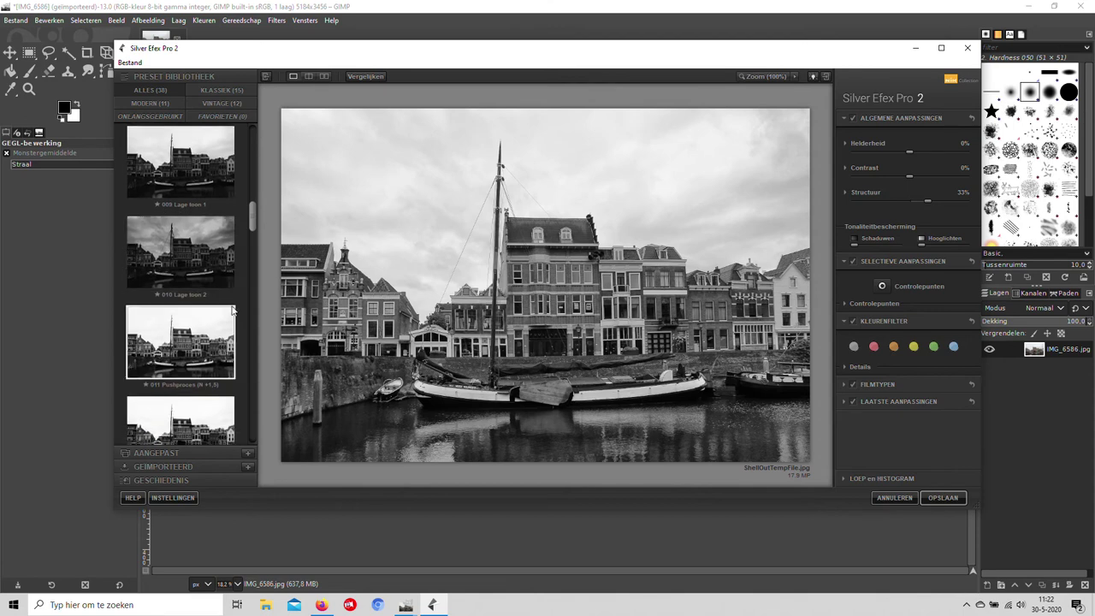
pyautogui.scroll(-2, 231, 311)
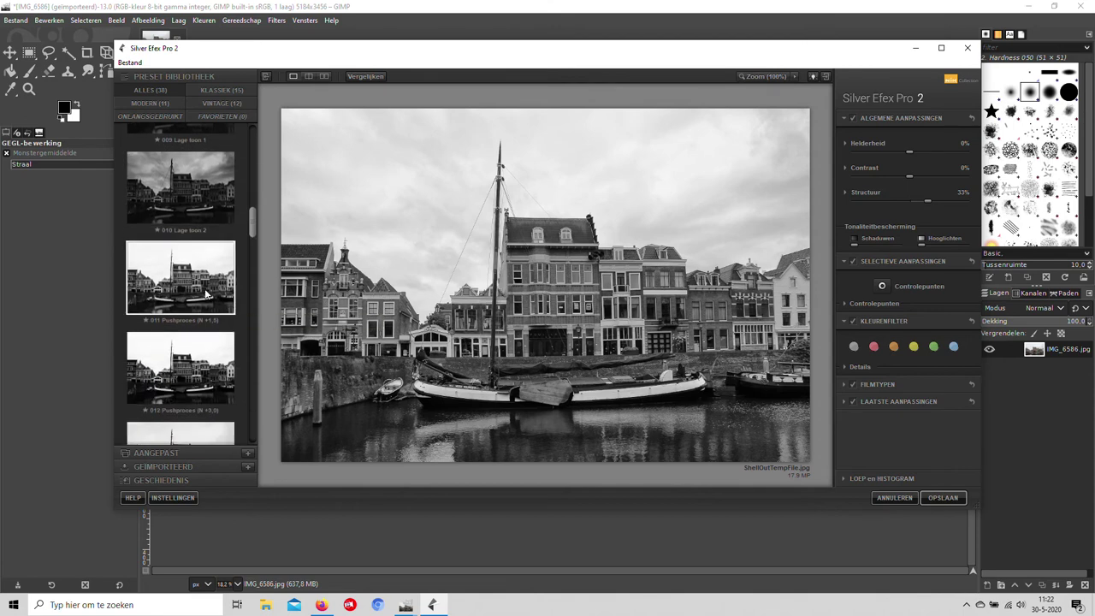
pyautogui.click(206, 294)
pyautogui.scroll(-3, 211, 303)
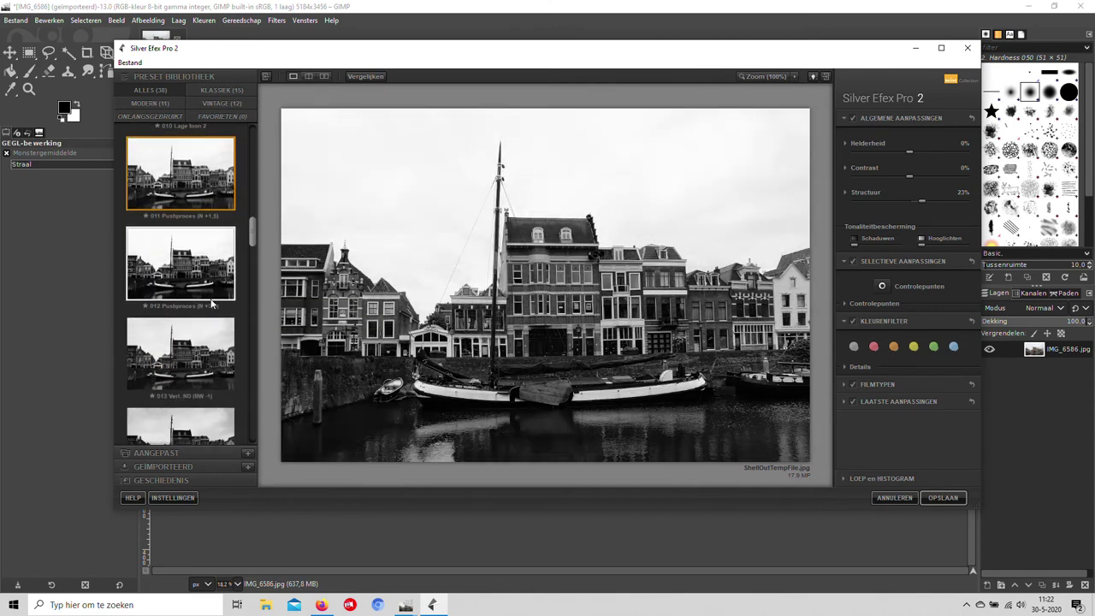
pyautogui.scroll(-1, 211, 303)
pyautogui.scroll(-2, 210, 308)
pyautogui.scroll(-1, 208, 312)
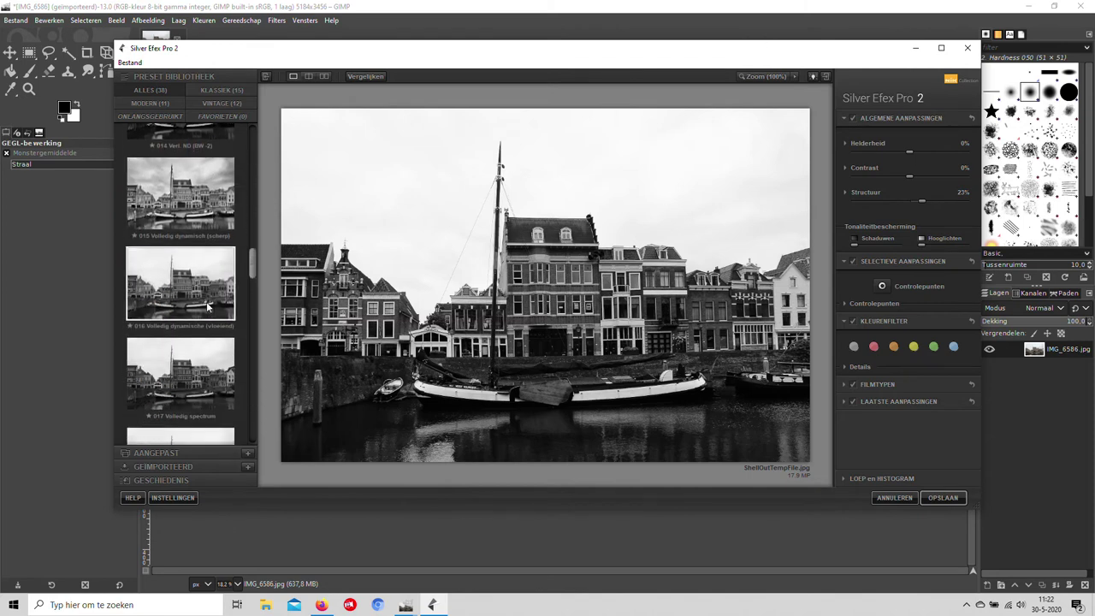
pyautogui.click(205, 303)
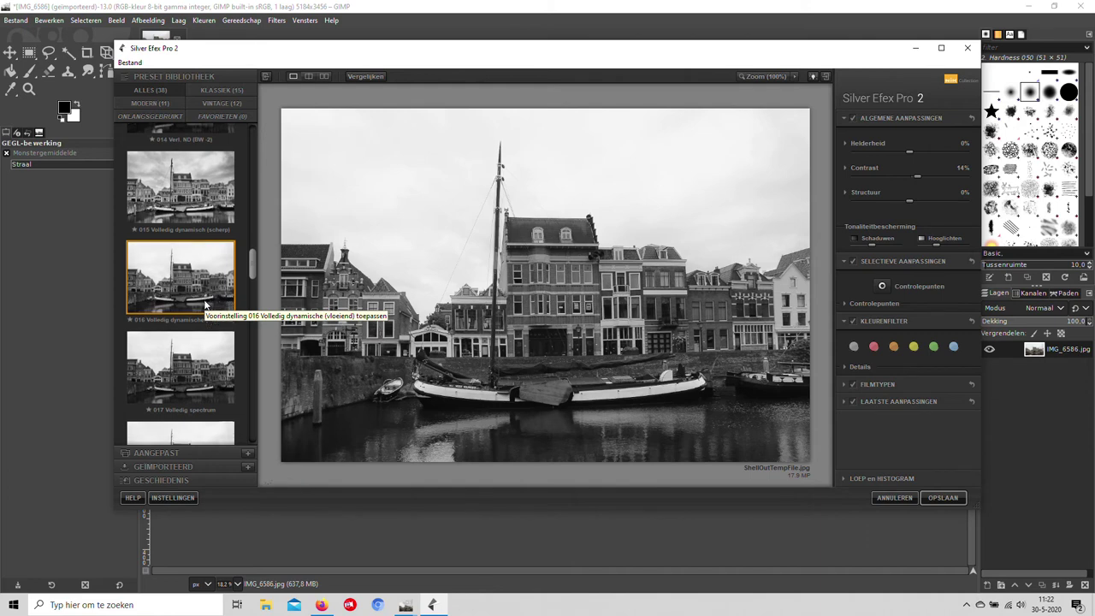
# Step: Apply preset 024 Volledig contrast en volledige structuur and add a yellow colour filter
pyautogui.scroll(-2, 206, 304)
pyautogui.scroll(-1, 205, 304)
pyautogui.scroll(-1, 205, 304)
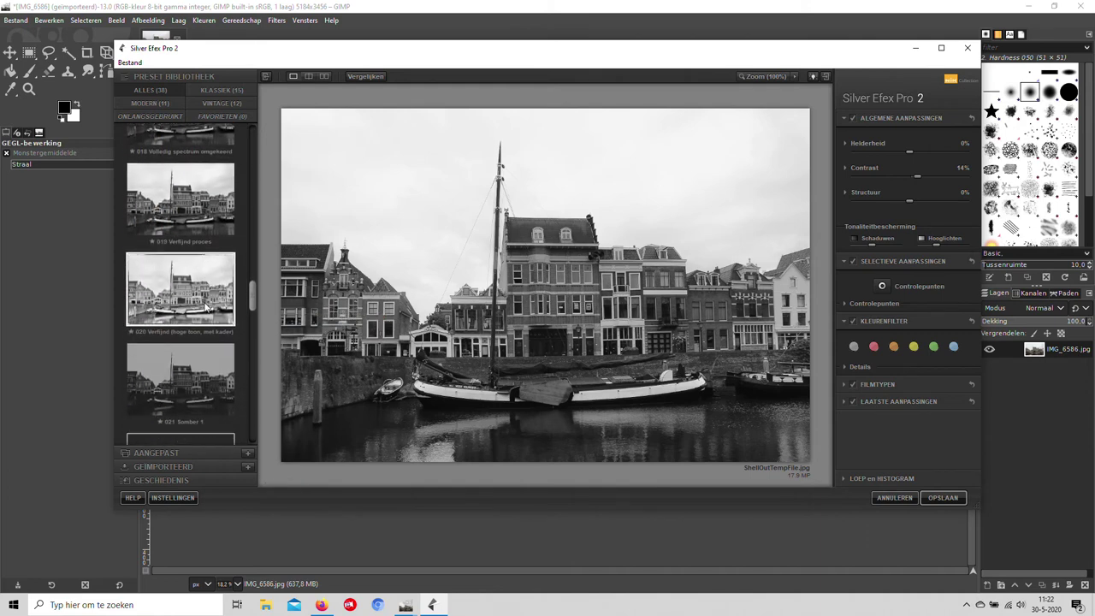
pyautogui.scroll(-1, 206, 304)
pyautogui.scroll(-1, 205, 304)
pyautogui.scroll(-1, 205, 306)
pyautogui.scroll(-1, 204, 306)
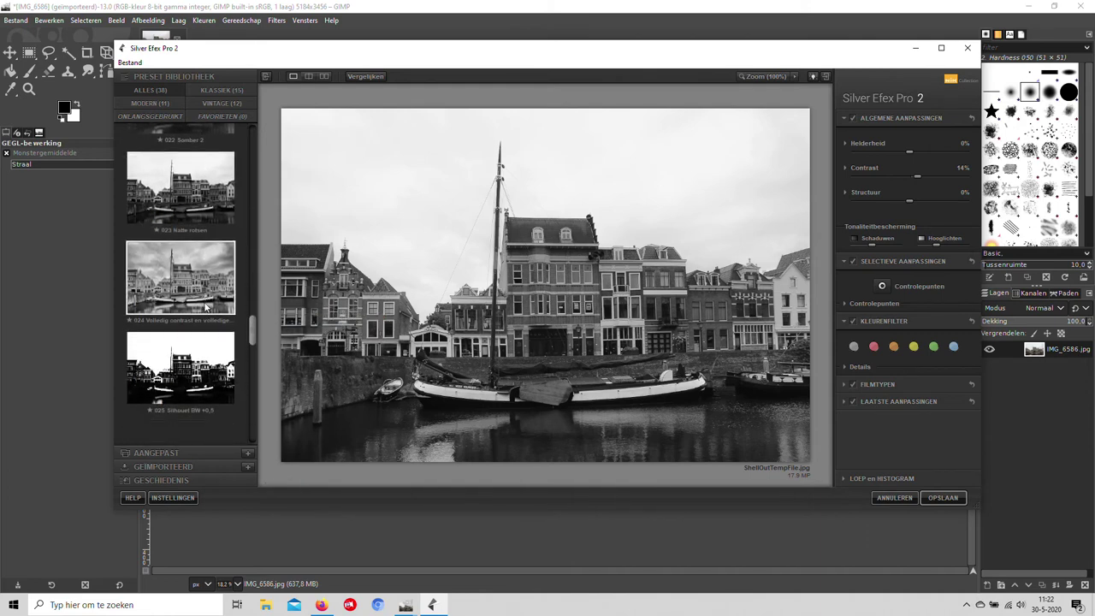
pyautogui.scroll(-1, 204, 307)
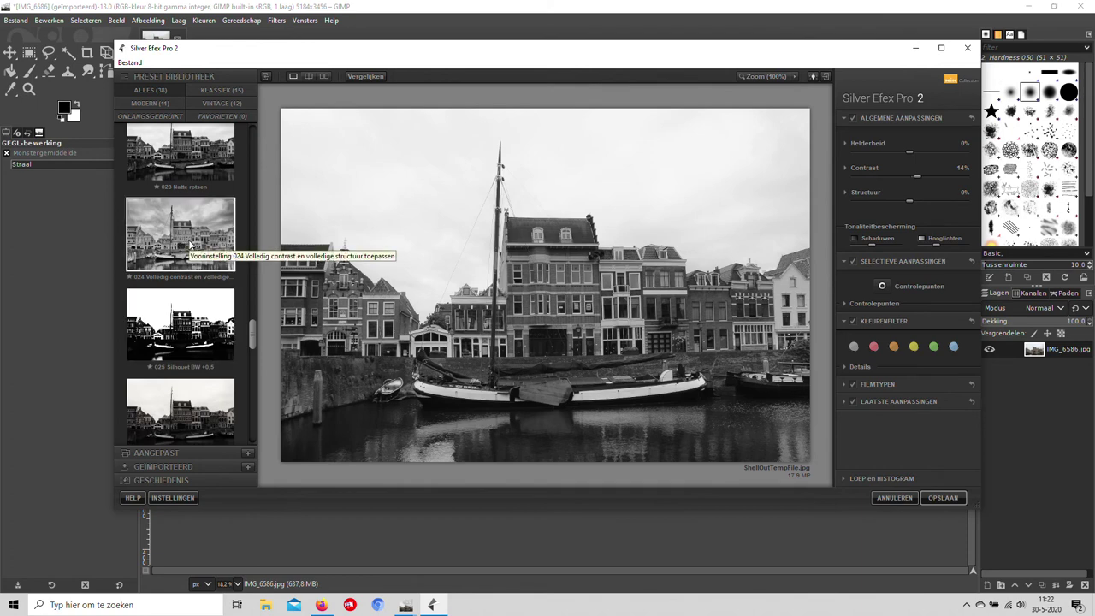
pyautogui.click(190, 246)
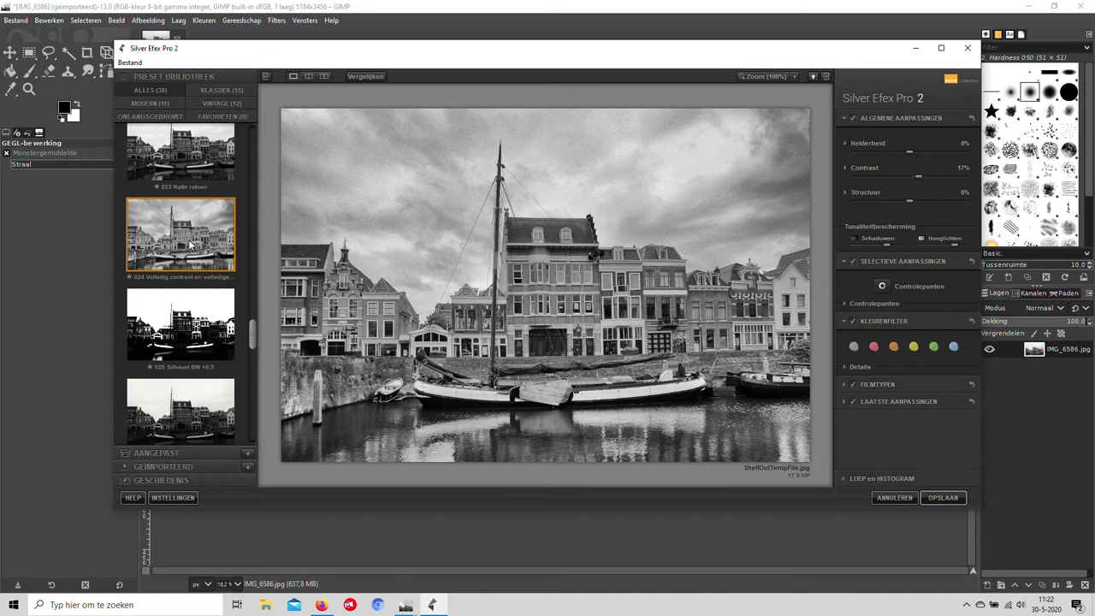
pyautogui.click(914, 347)
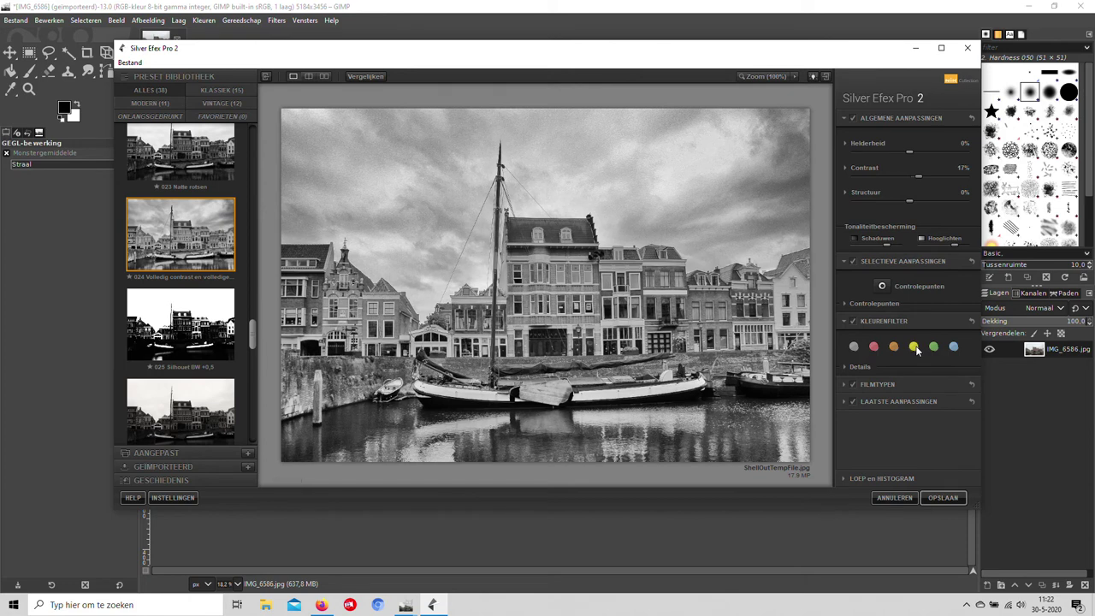
# Step: Try the sepia presets Vergeeld 1 and 034 Vergeeld 2, finishing on 035 Antieke afbeelding I
pyautogui.scroll(-1, 180, 316)
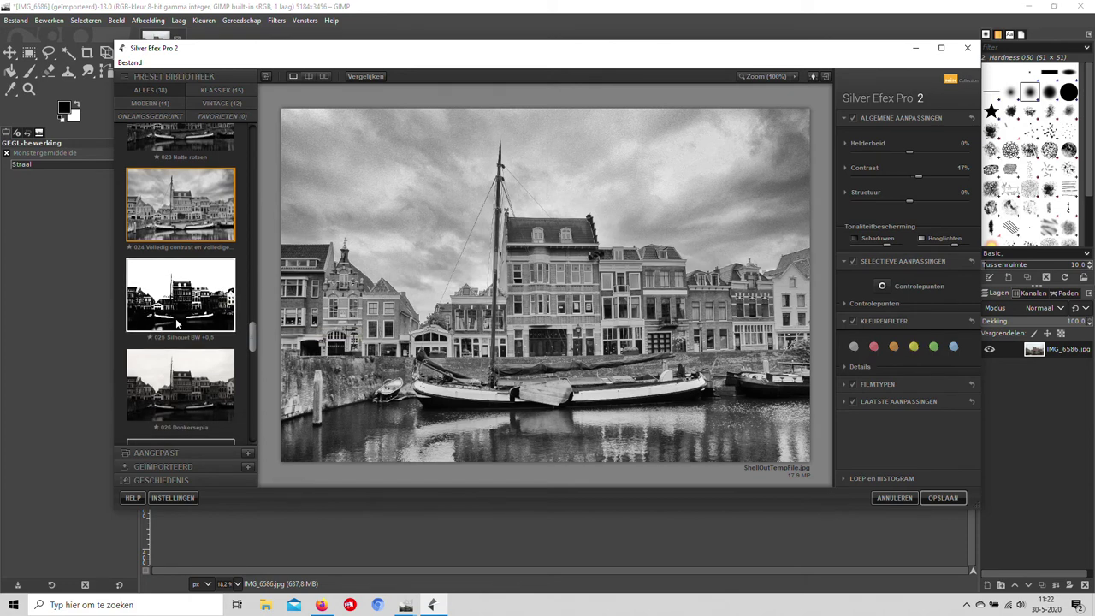
pyautogui.scroll(-2, 190, 335)
pyautogui.scroll(-2, 190, 336)
pyautogui.scroll(-4, 197, 342)
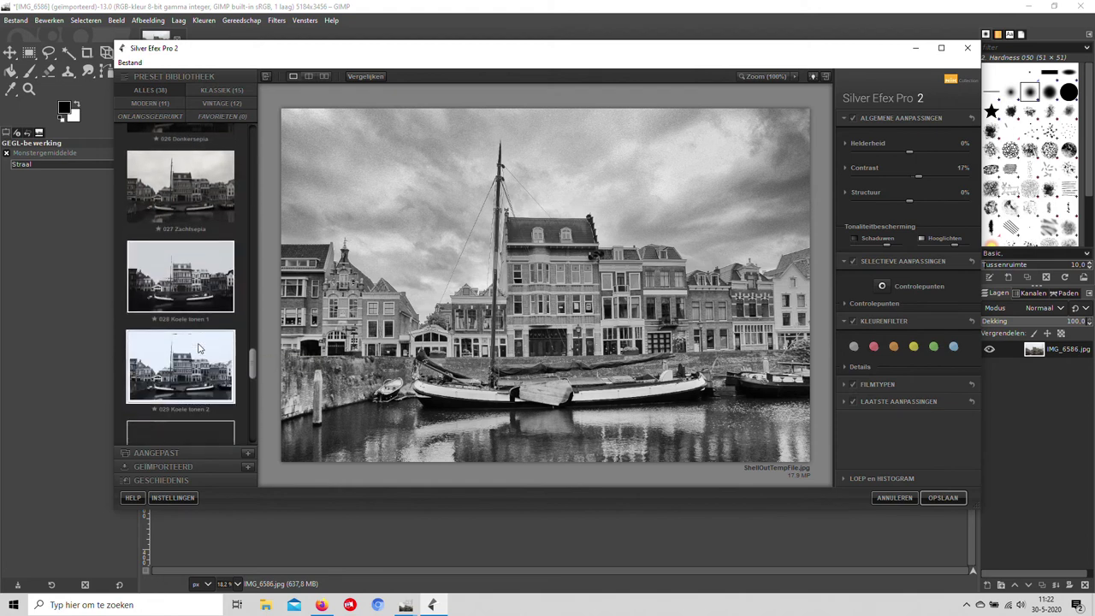
pyautogui.scroll(-1, 198, 345)
pyautogui.scroll(-2, 199, 346)
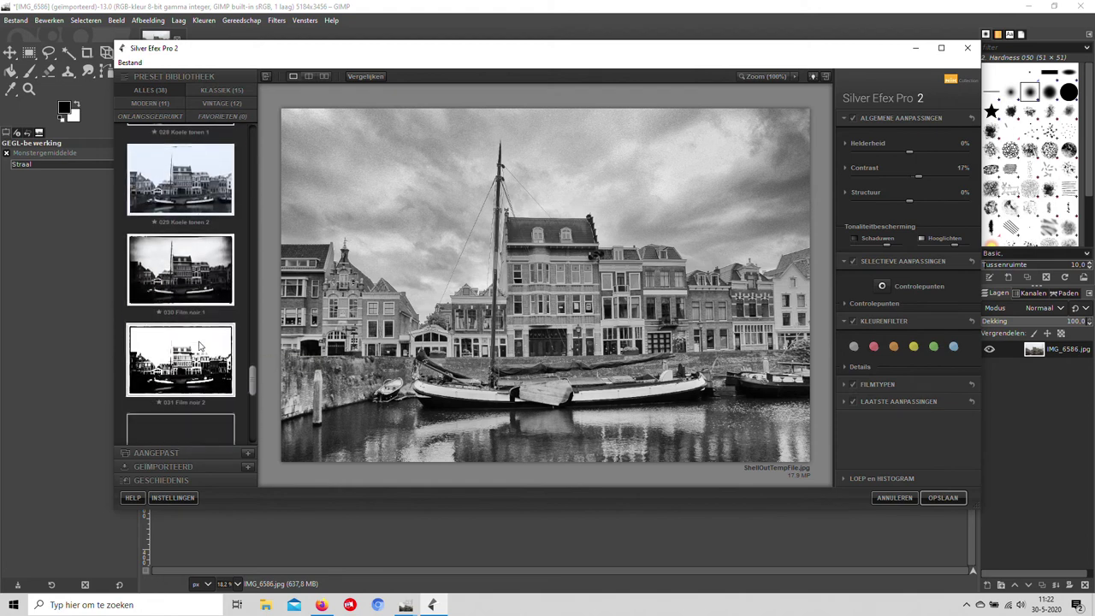
pyautogui.scroll(-2, 200, 346)
pyautogui.scroll(-2, 200, 345)
pyautogui.scroll(-1, 200, 346)
pyautogui.scroll(-2, 200, 345)
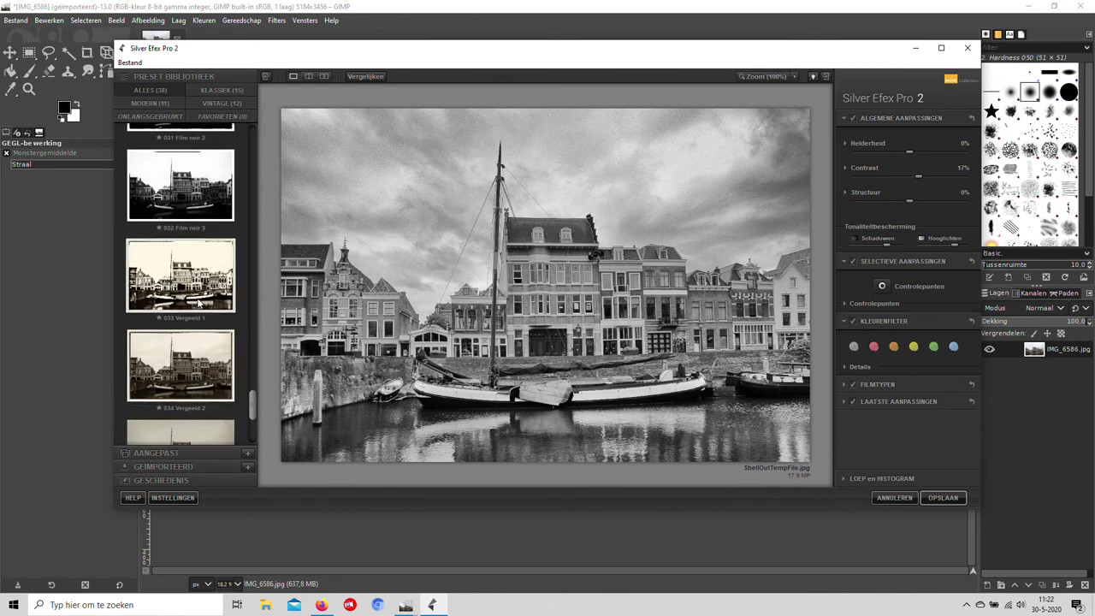
pyautogui.click(199, 301)
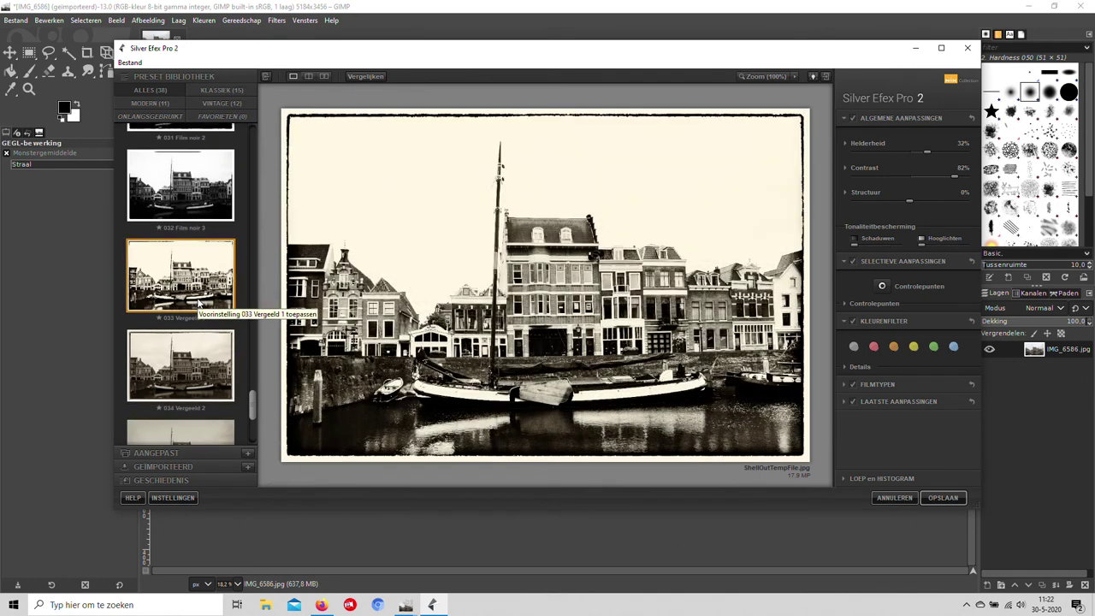
pyautogui.scroll(-2, 199, 301)
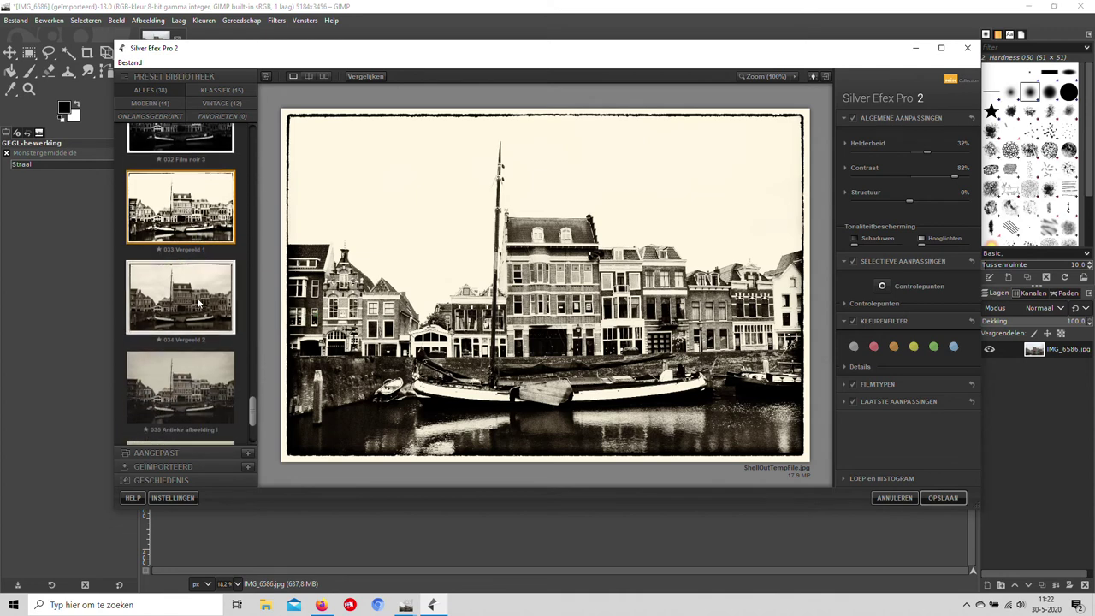
pyautogui.click(199, 301)
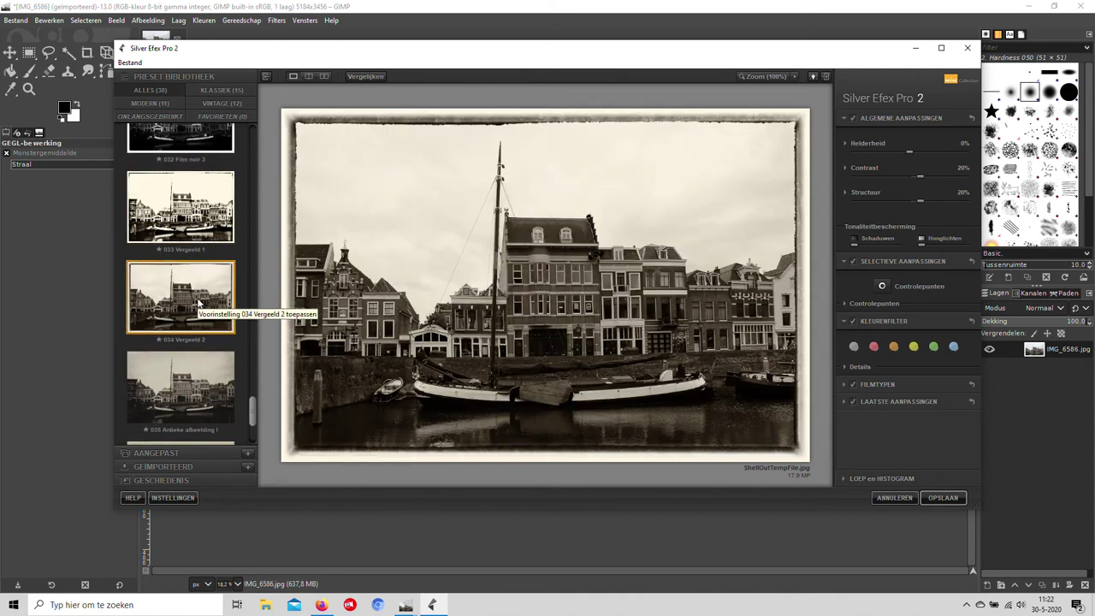
pyautogui.scroll(-2, 198, 301)
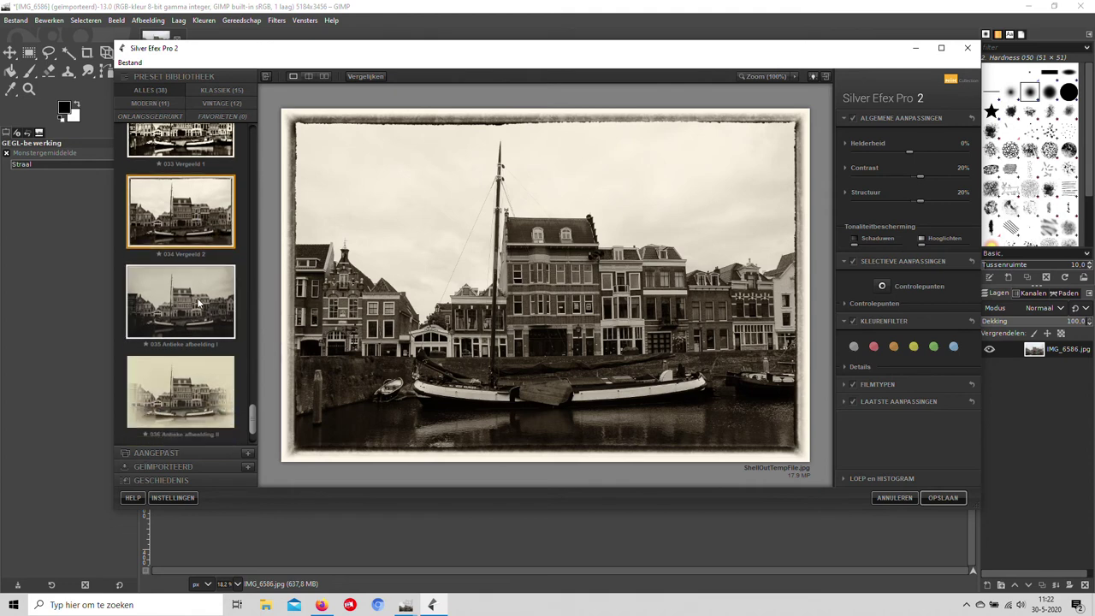
pyautogui.click(198, 301)
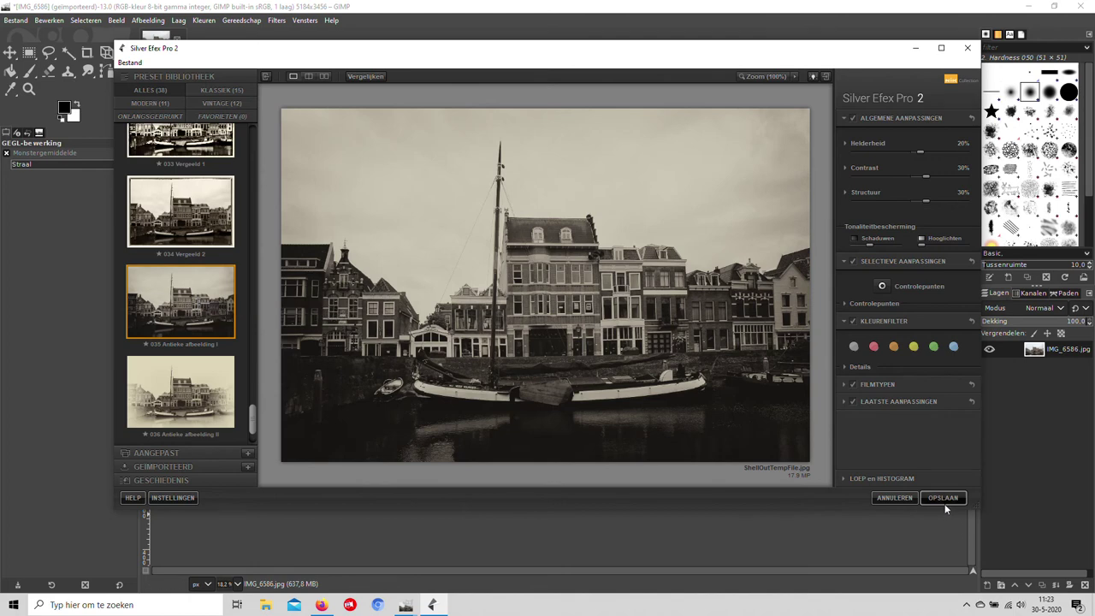
# Step: Save the Silver Efex sepia toning back into GIMP, leaving the photo at 5184×3456, and choose Rectangle Select
pyautogui.click(944, 500)
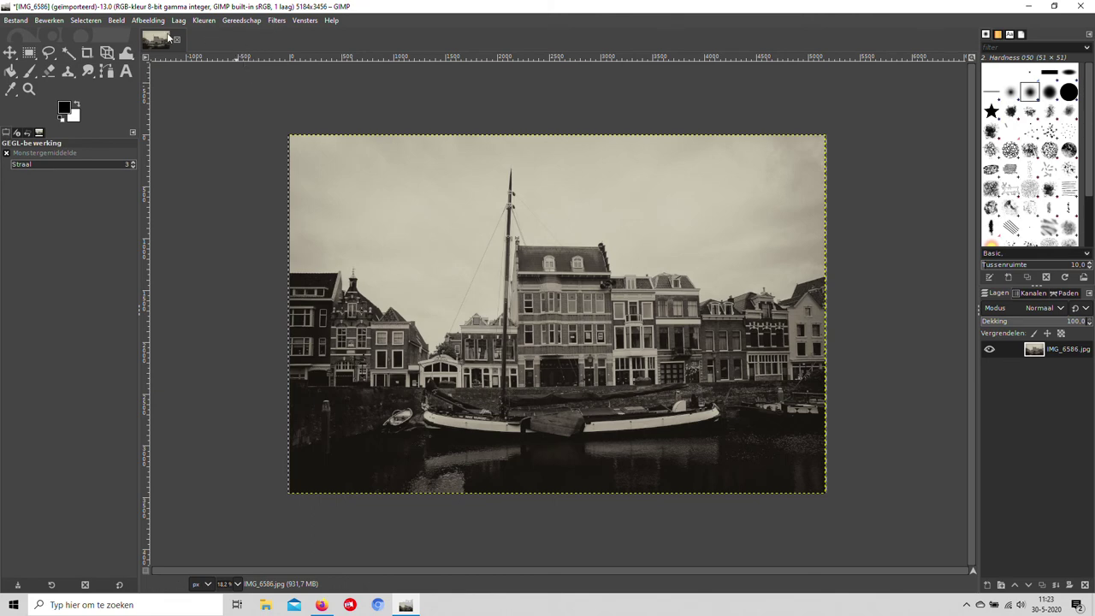
pyautogui.click(147, 20)
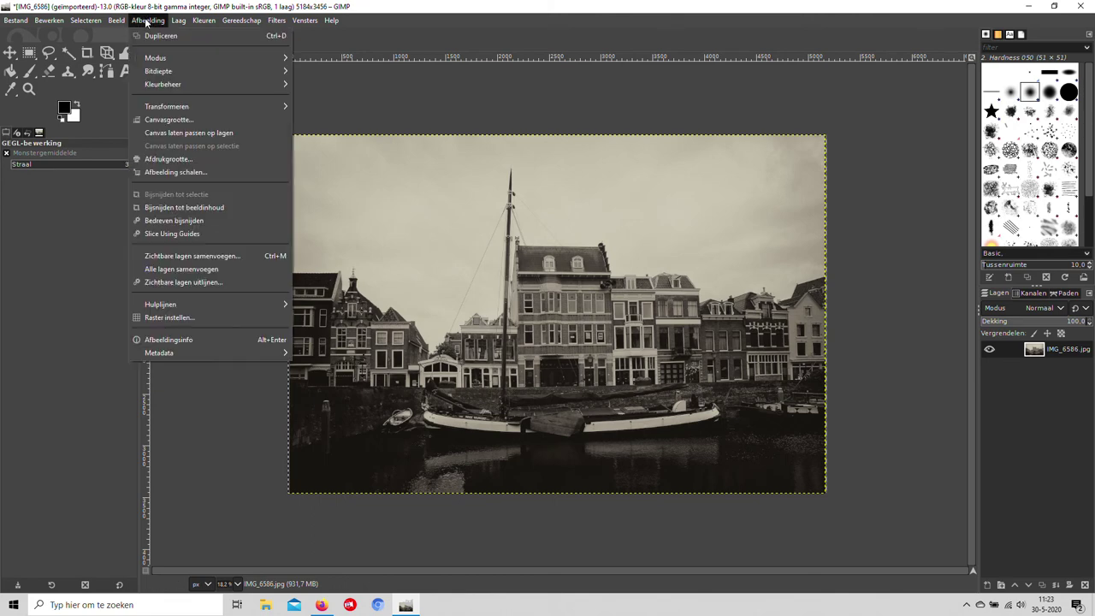
pyautogui.click(175, 171)
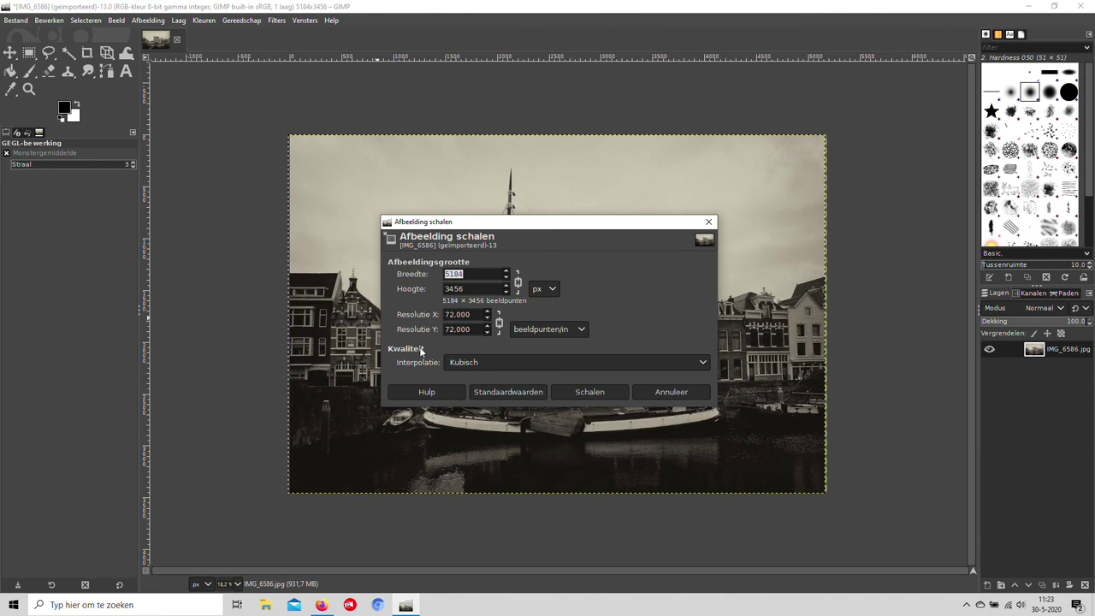
pyautogui.click(652, 393)
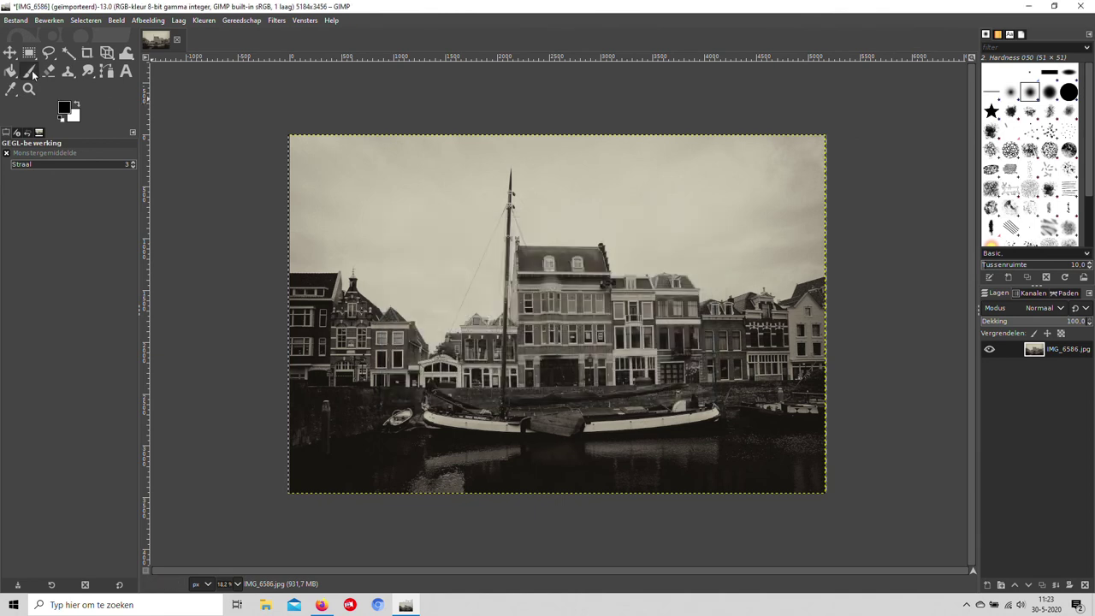
pyautogui.click(30, 54)
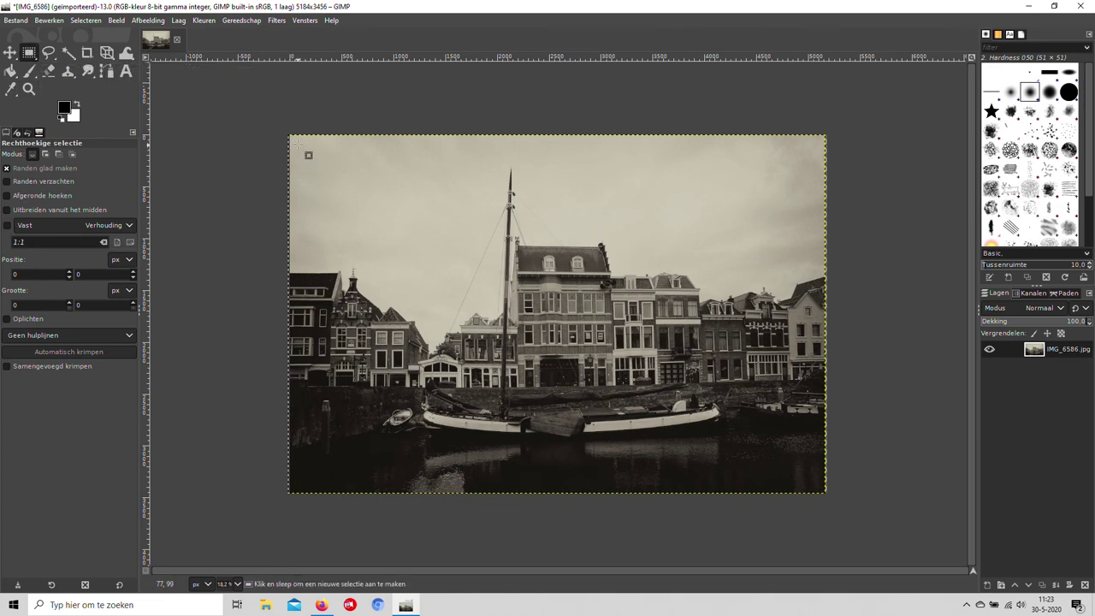
# Step: Crop the photo to a 5049×3306 selection drawn just inside its outer edges
pyautogui.moveTo(295, 142); pyautogui.dragTo(820, 485)
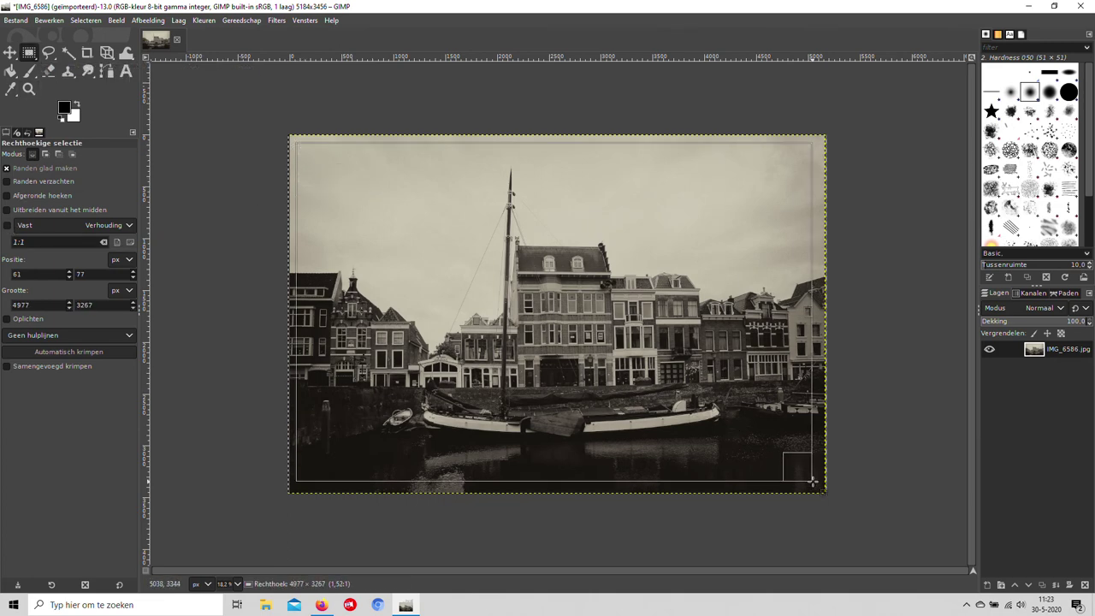
pyautogui.rightClick(715, 402)
pyautogui.moveTo(749, 468)
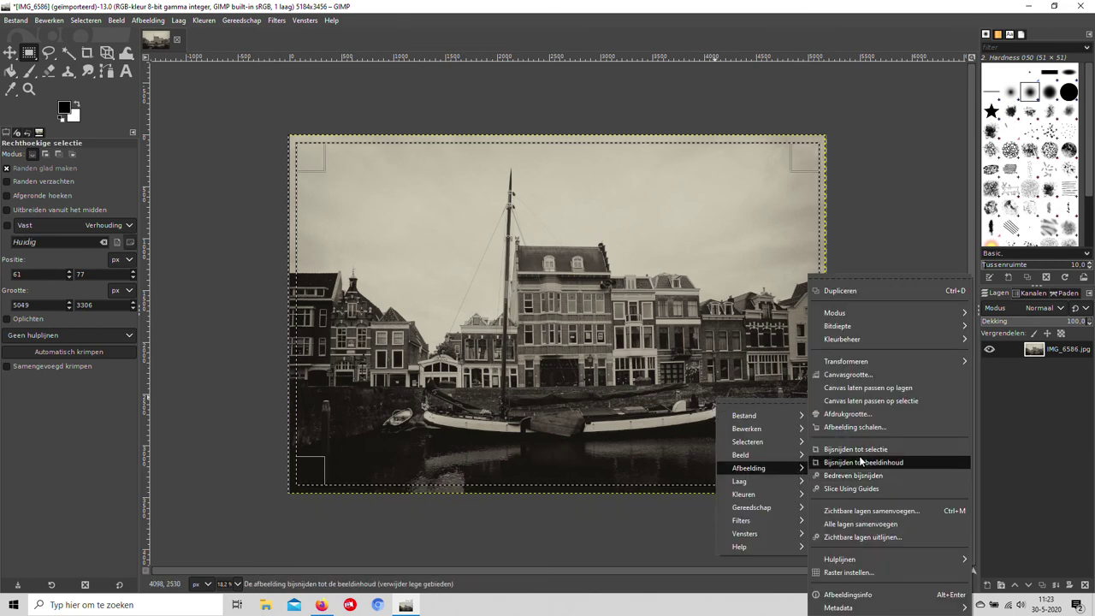
pyautogui.click(856, 449)
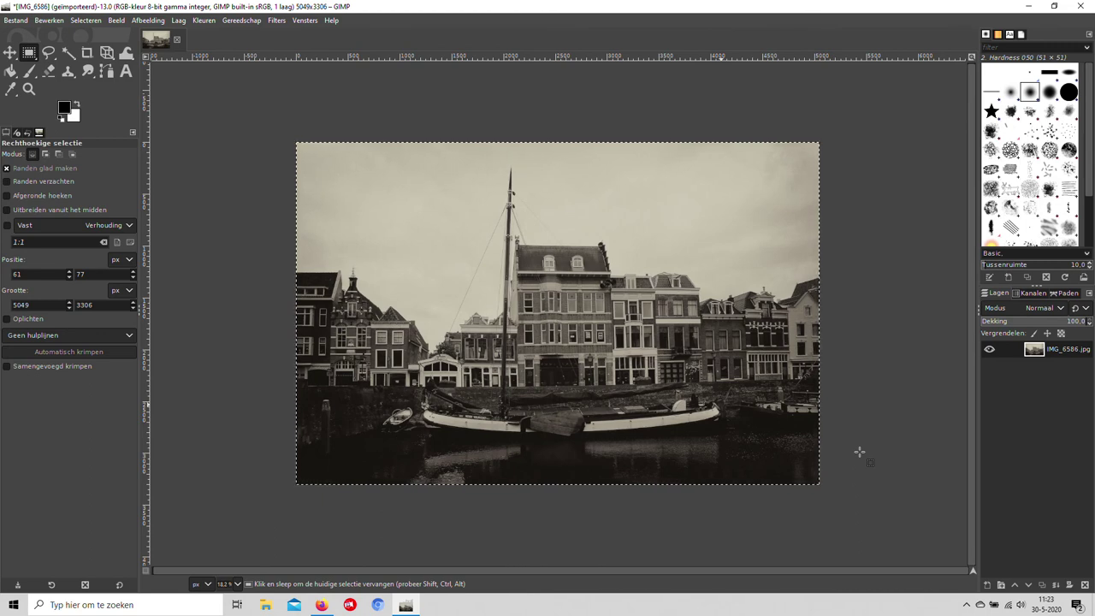
# Step: Scale the cropped photo to 700 px wide (458 px high) and view it at 100% zoom
pyautogui.rightClick(539, 270)
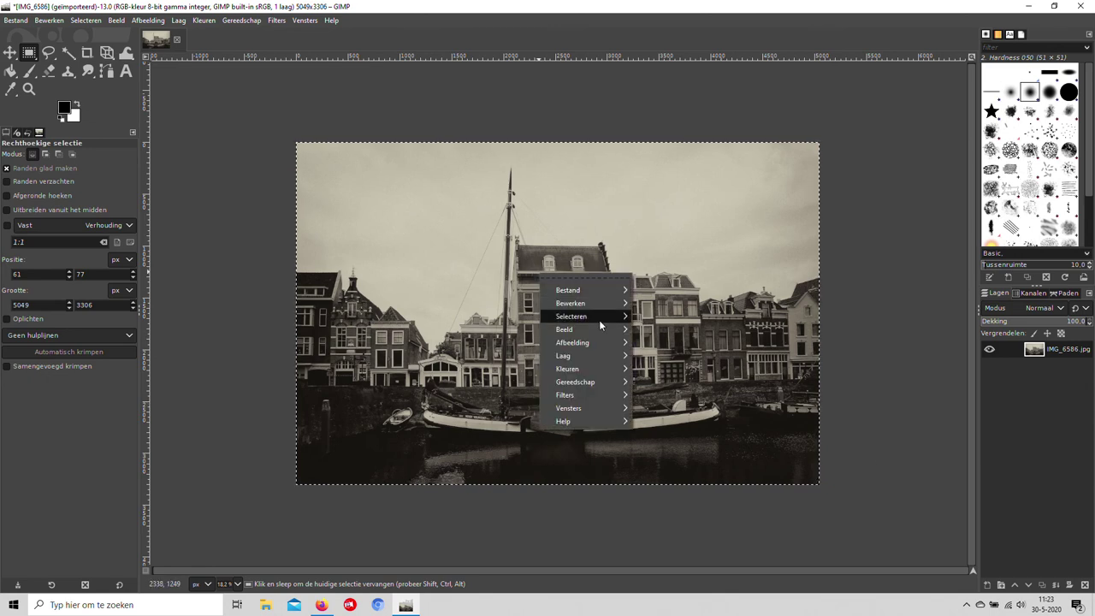
pyautogui.moveTo(573, 342)
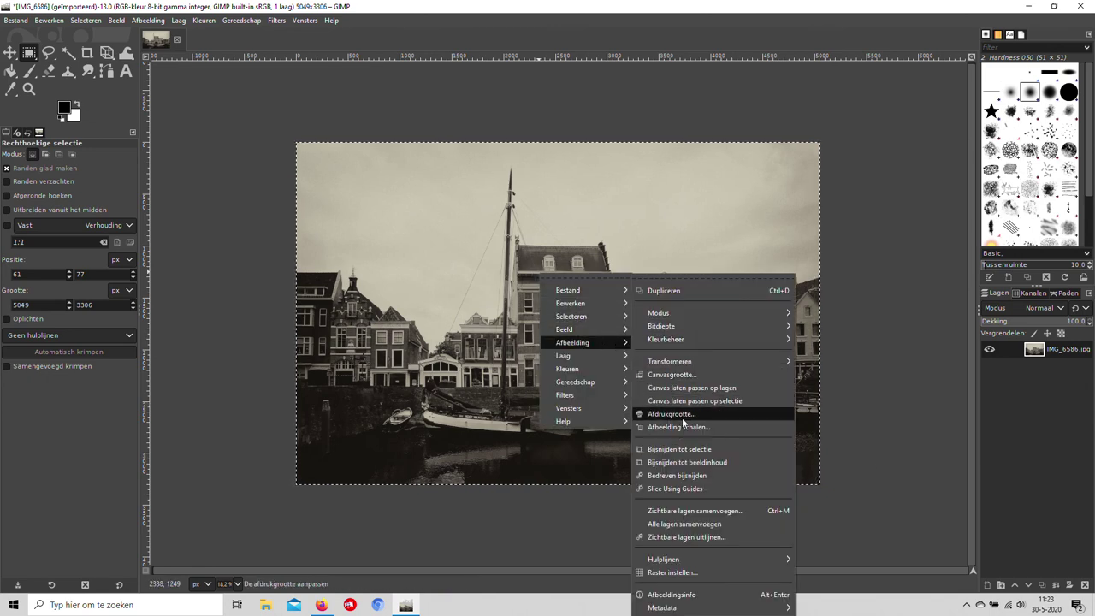
pyautogui.click(682, 425)
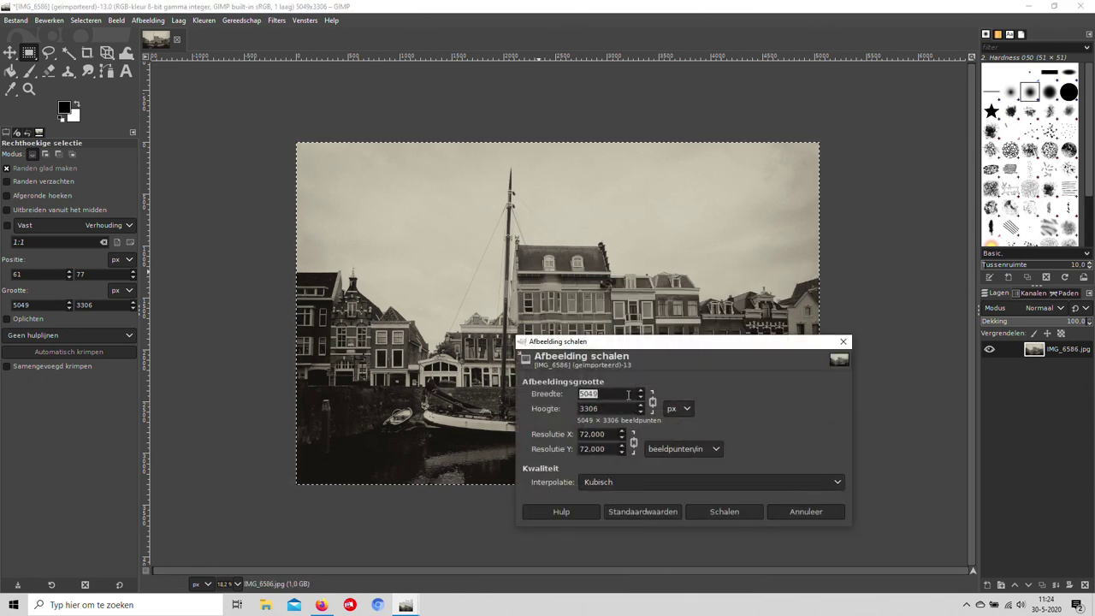
pyautogui.press('BackSpace')
pyautogui.write('700')
pyautogui.press('Tab')
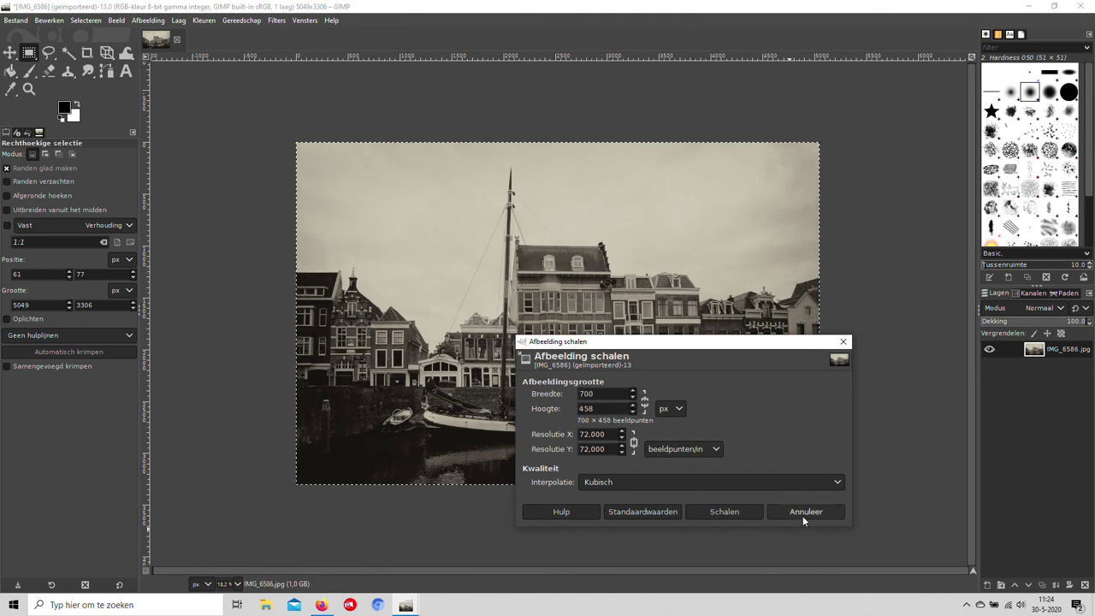
pyautogui.click(734, 513)
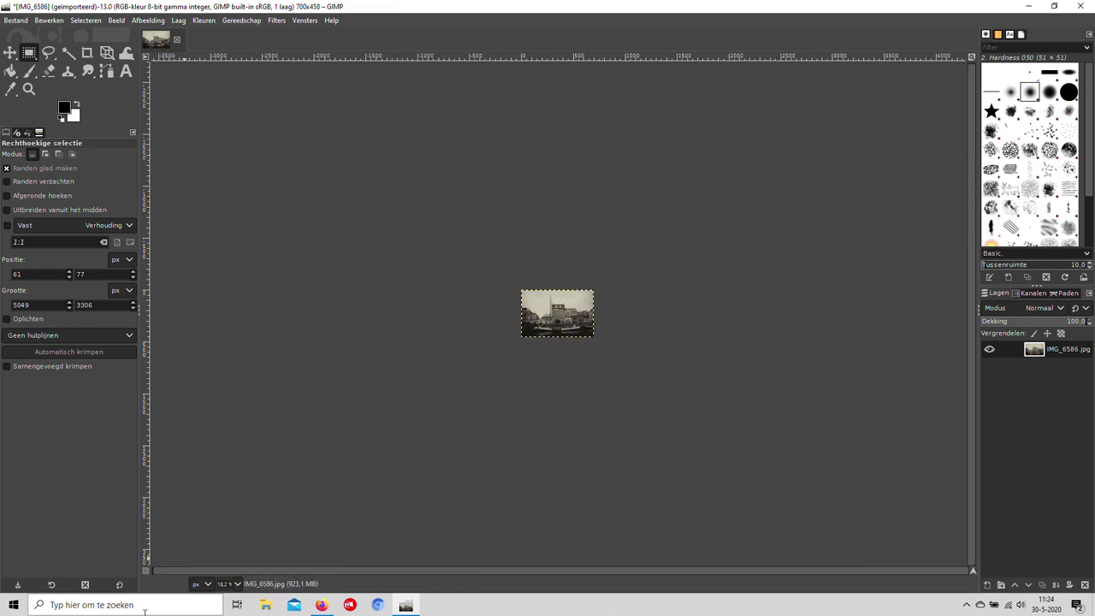
pyautogui.click(238, 585)
pyautogui.click(230, 505)
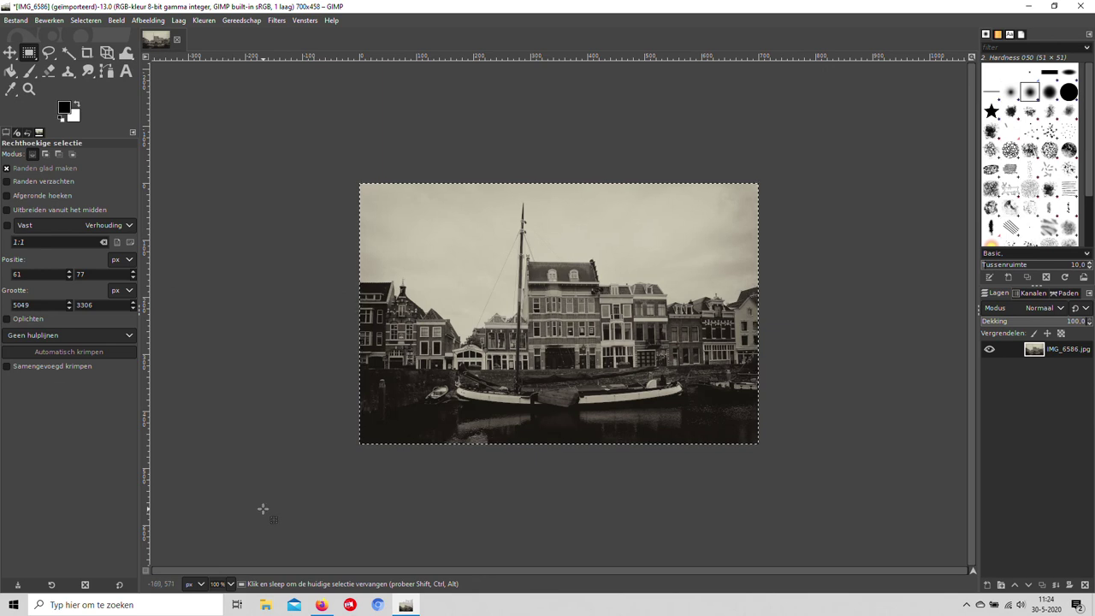
# Step: Export the image to the Desktop as 'Delfshaven oude foto.jpg' with JPEG quality 90
pyautogui.click(28, 21)
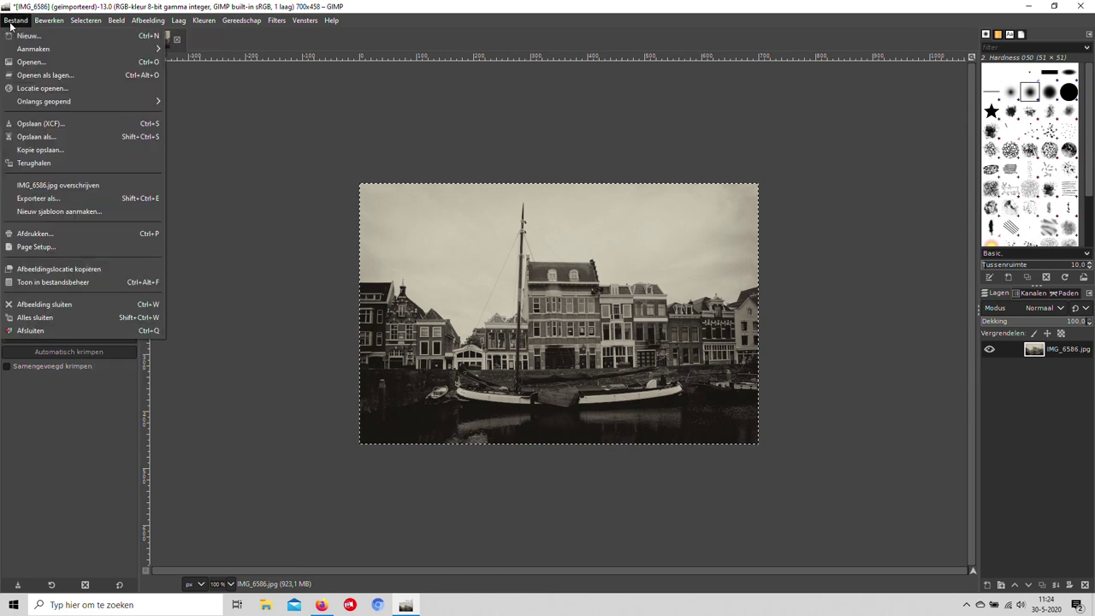
pyautogui.click(35, 199)
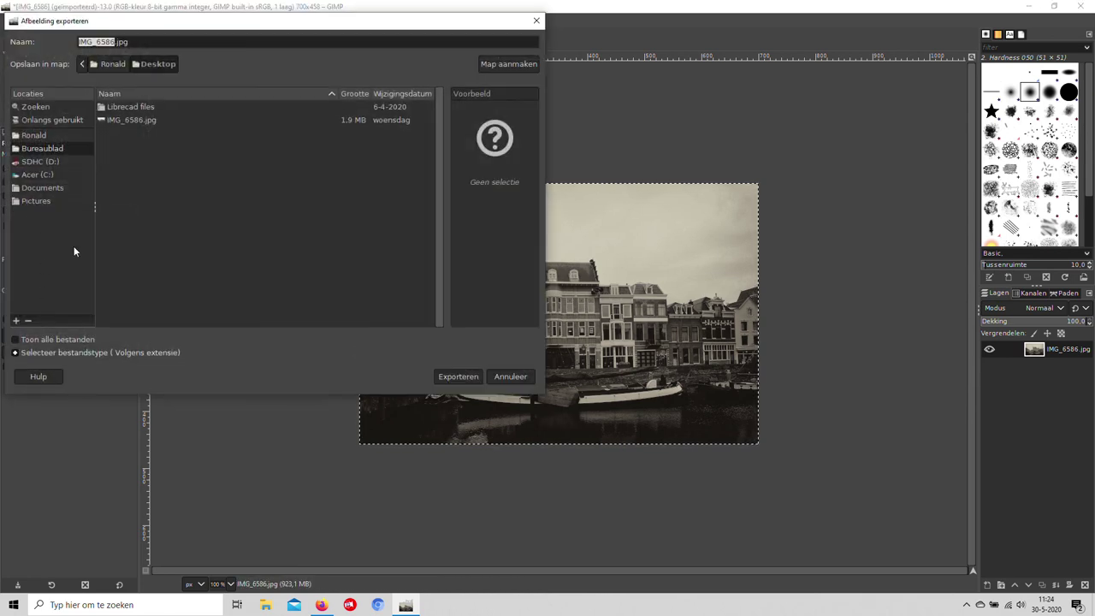
pyautogui.write('D')
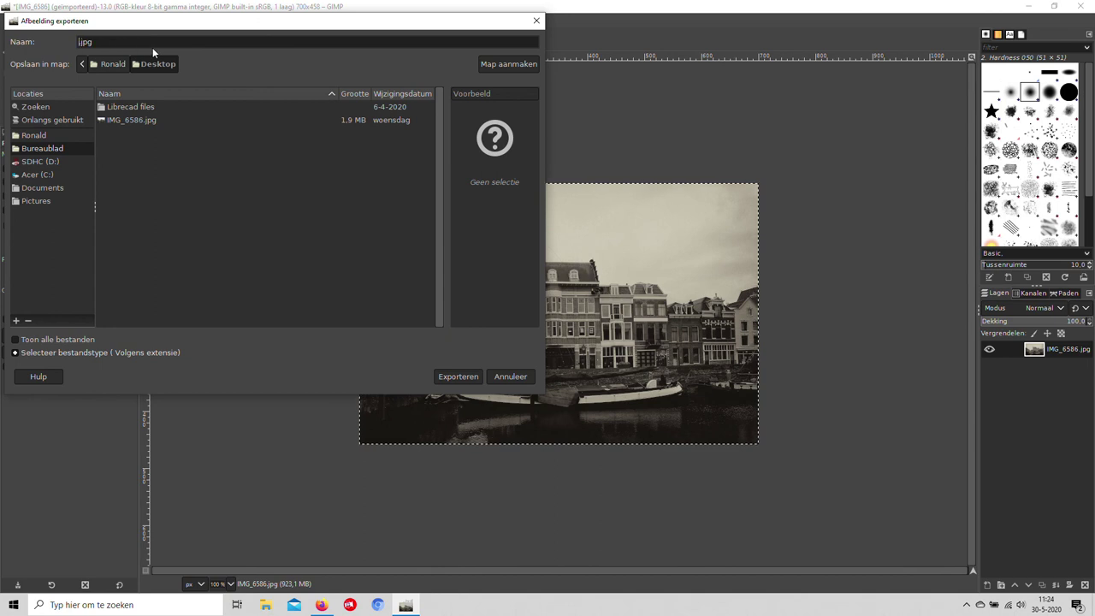
pyautogui.write('el')
pyautogui.write('fs')
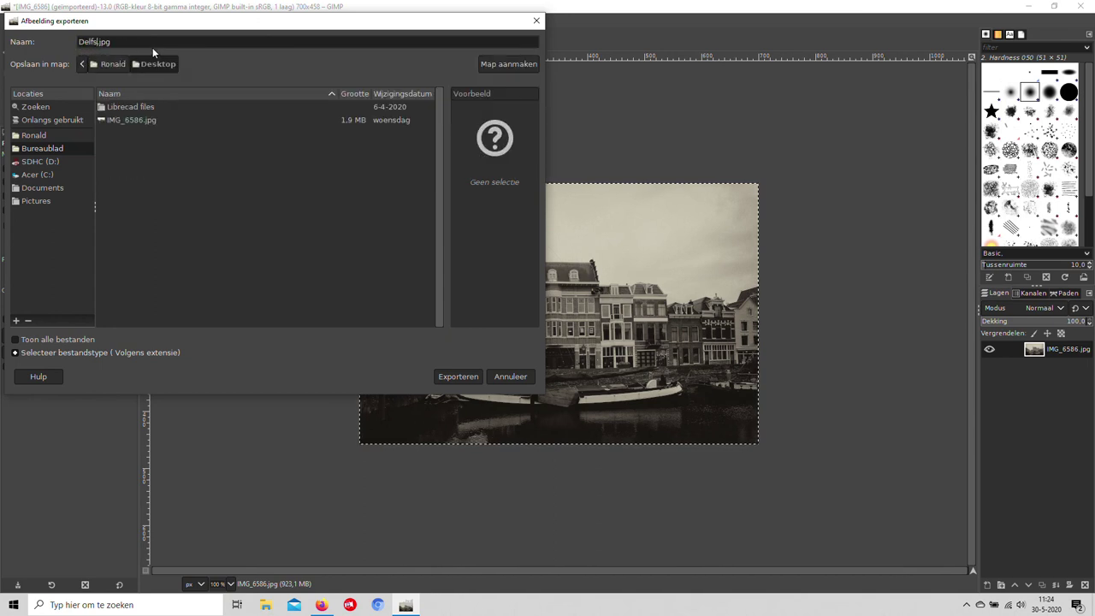
pyautogui.write('haven oude')
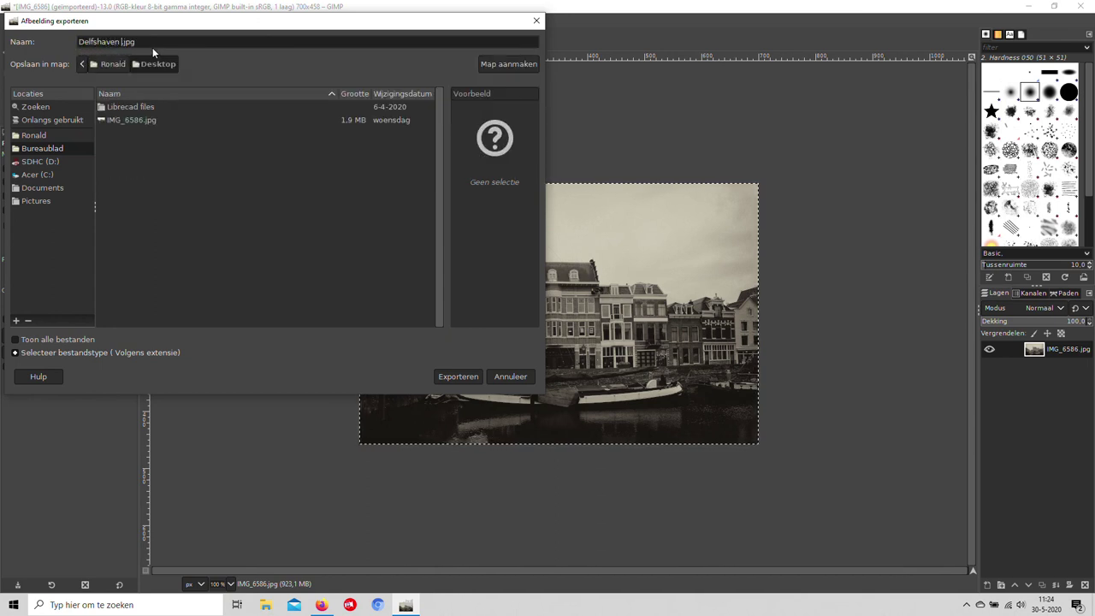
pyautogui.write(' foto')
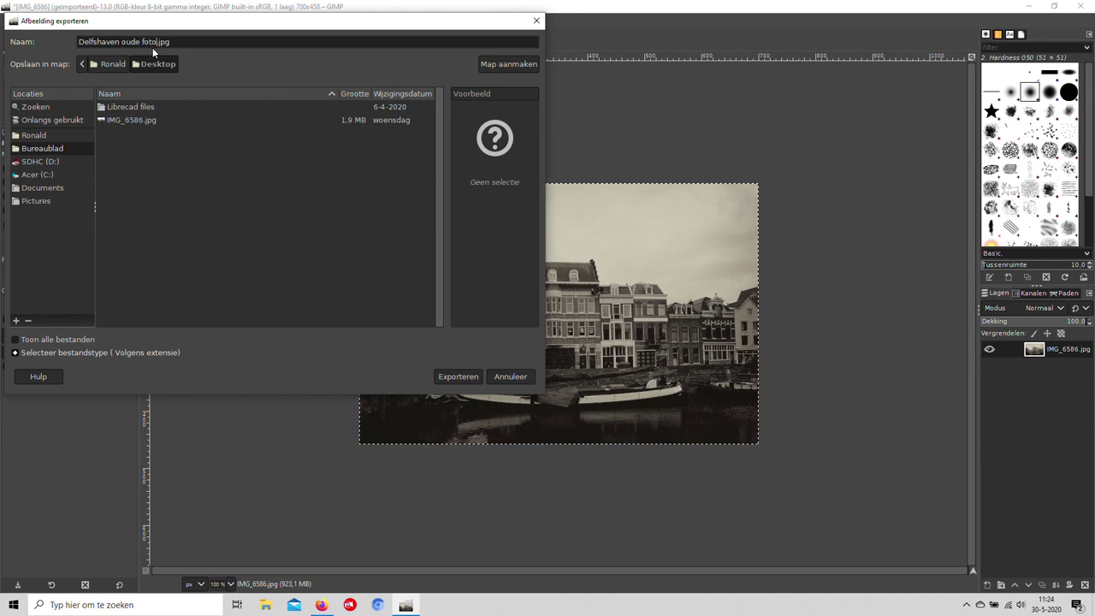
pyautogui.click(466, 379)
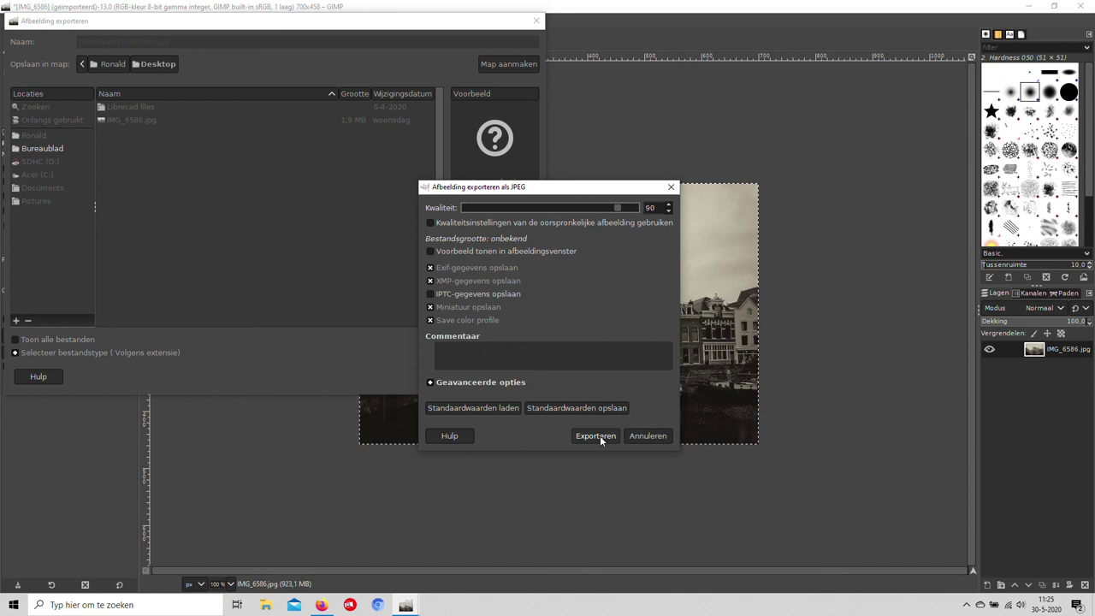
pyautogui.click(599, 436)
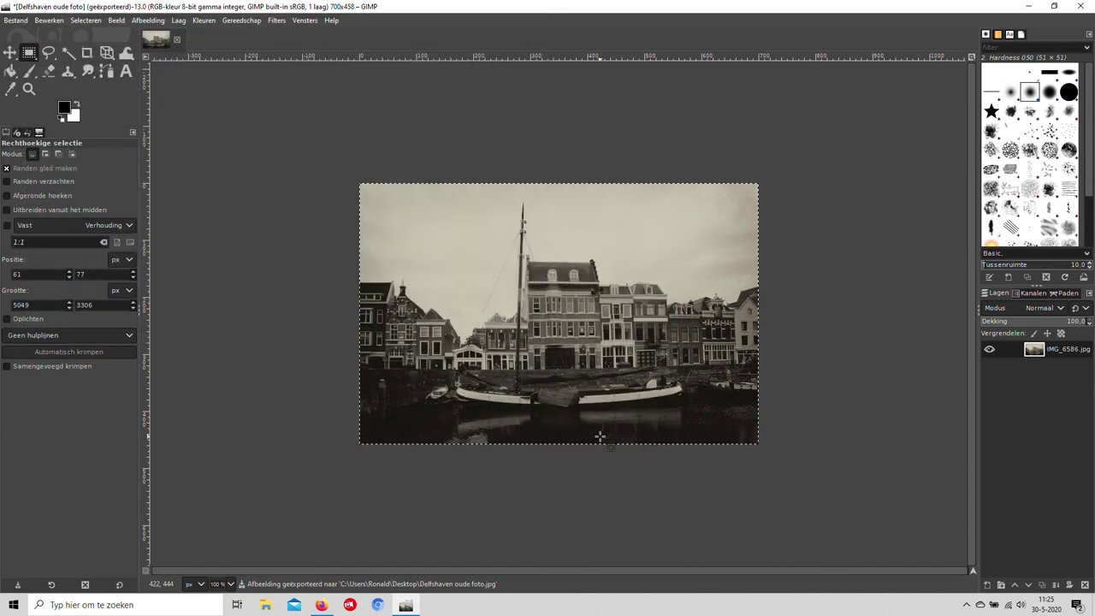